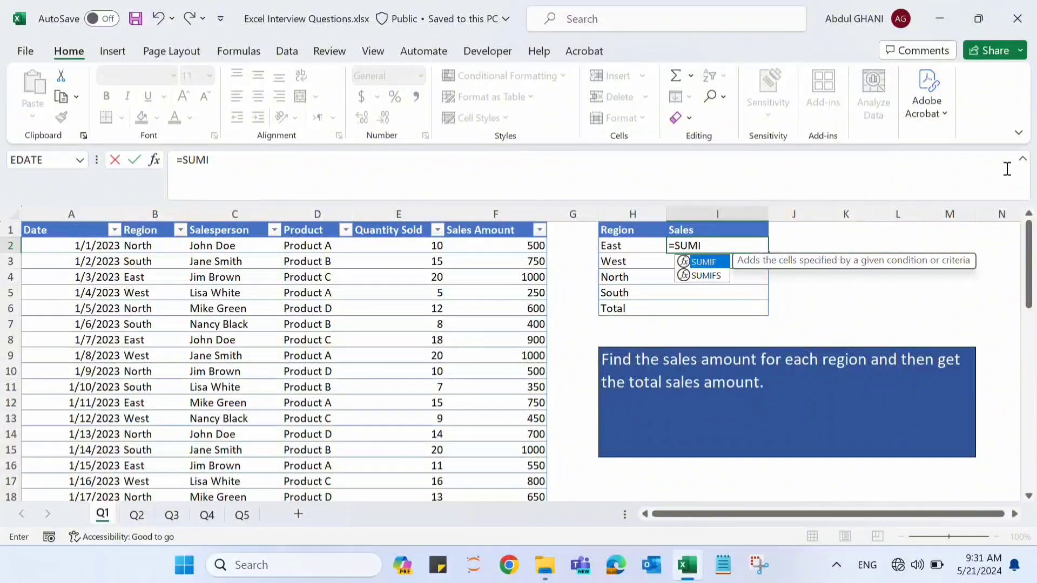
Enter =SUMIFS(Sales[Sales Amount],Sales[Region],H2) in I2 for the East region and copy it down to I5 for the other regions
{"action": "key", "text": "BackSpace"}
{"action": "type", "text": "S"}
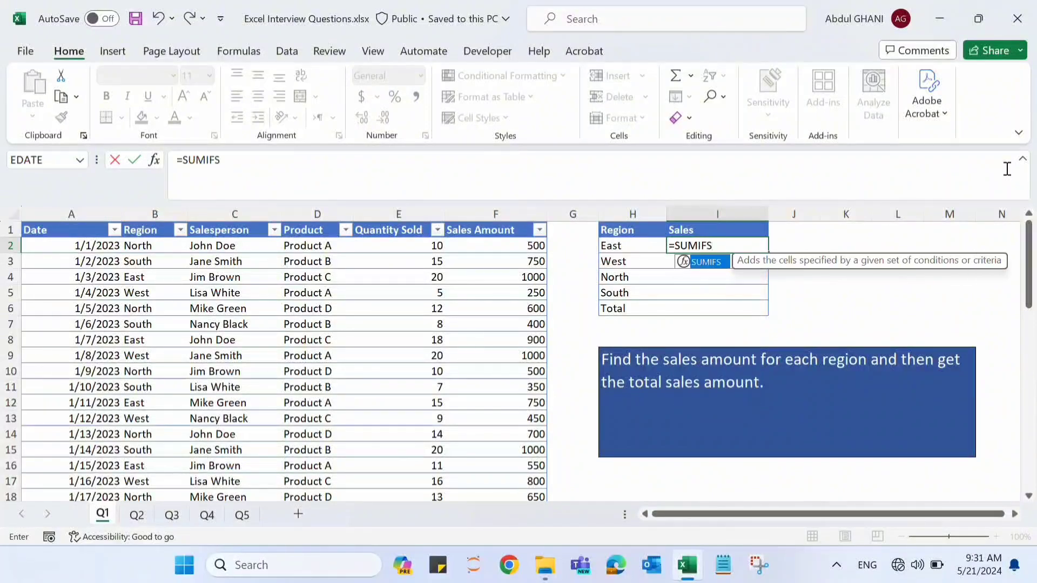
{"action": "type", "text": "("}
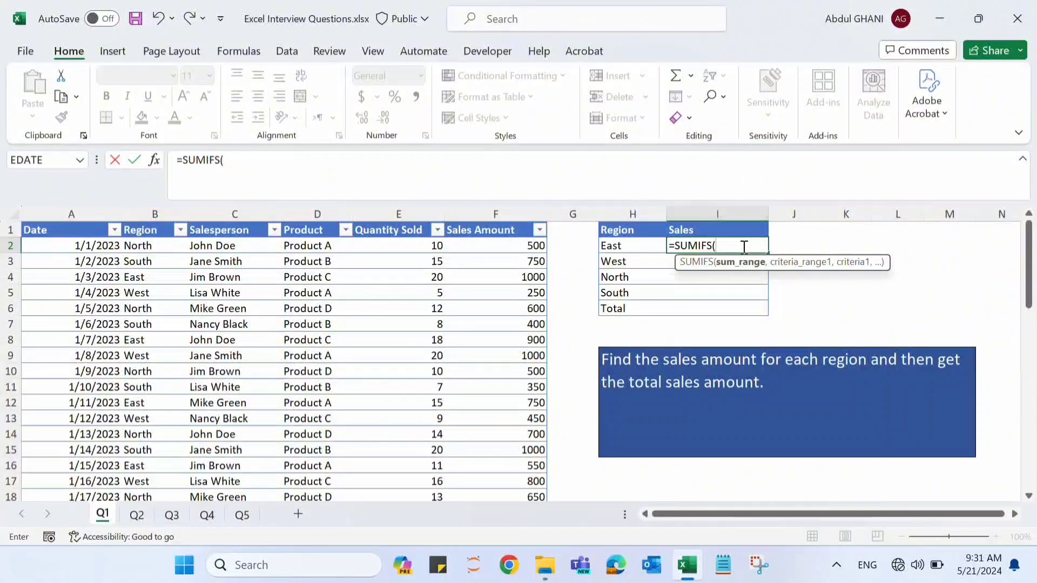
{"action": "left_click", "coordinate": [490, 221]}
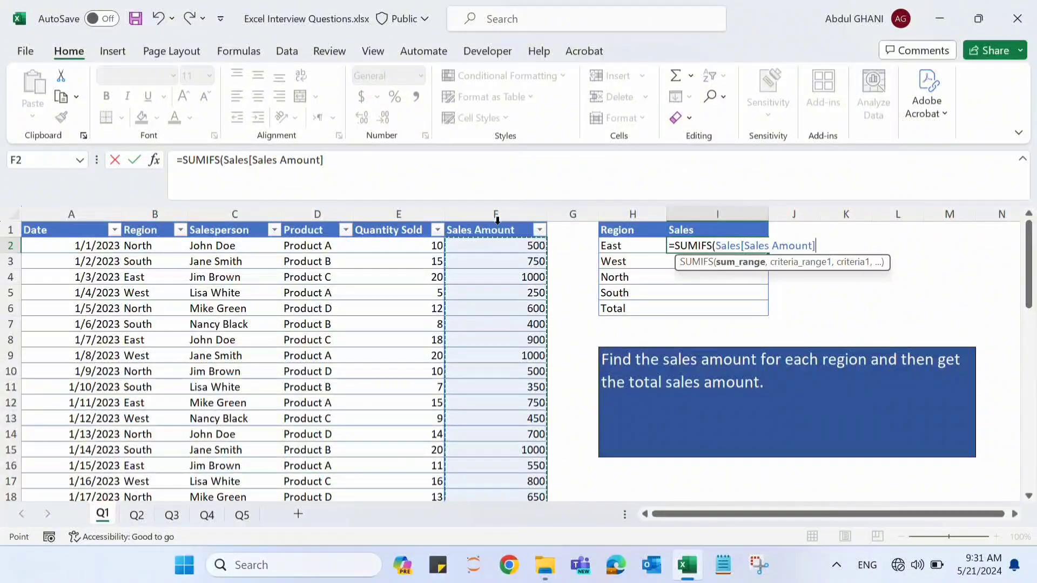
{"action": "type", "text": ","}
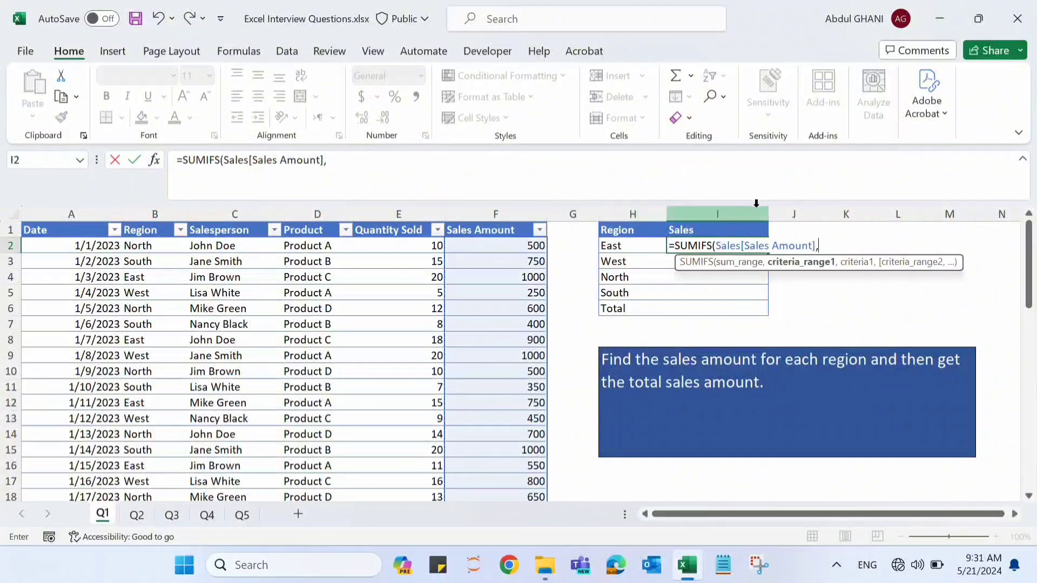
{"action": "left_click", "coordinate": [140, 221]}
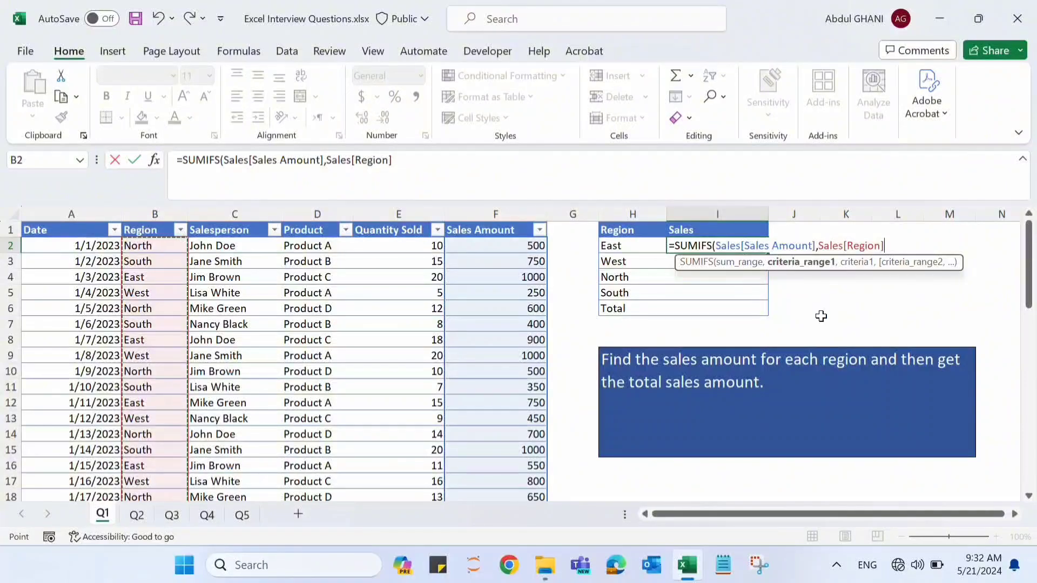
{"action": "type", "text": ","}
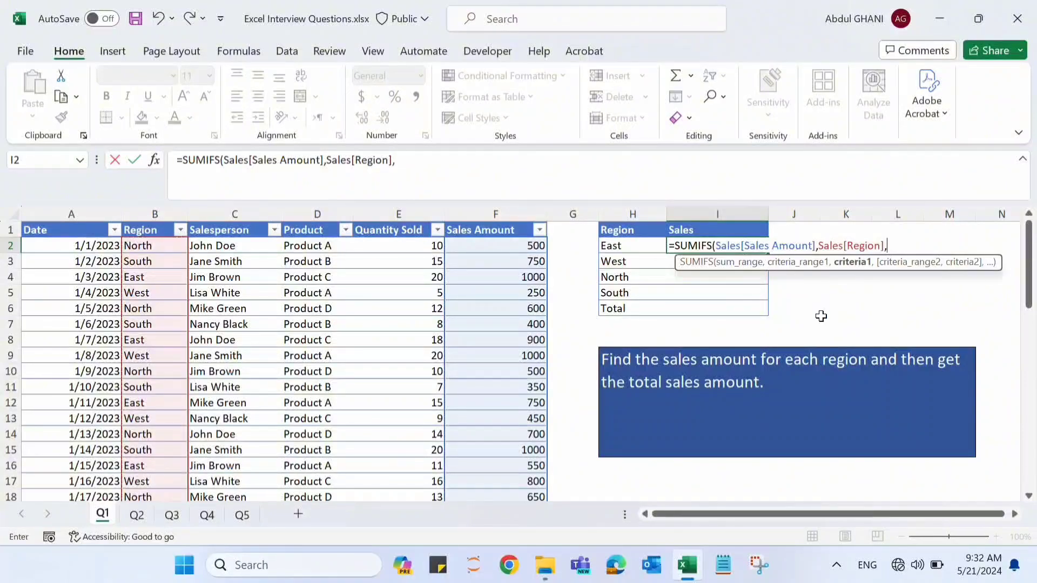
{"action": "left_click", "coordinate": [617, 246]}
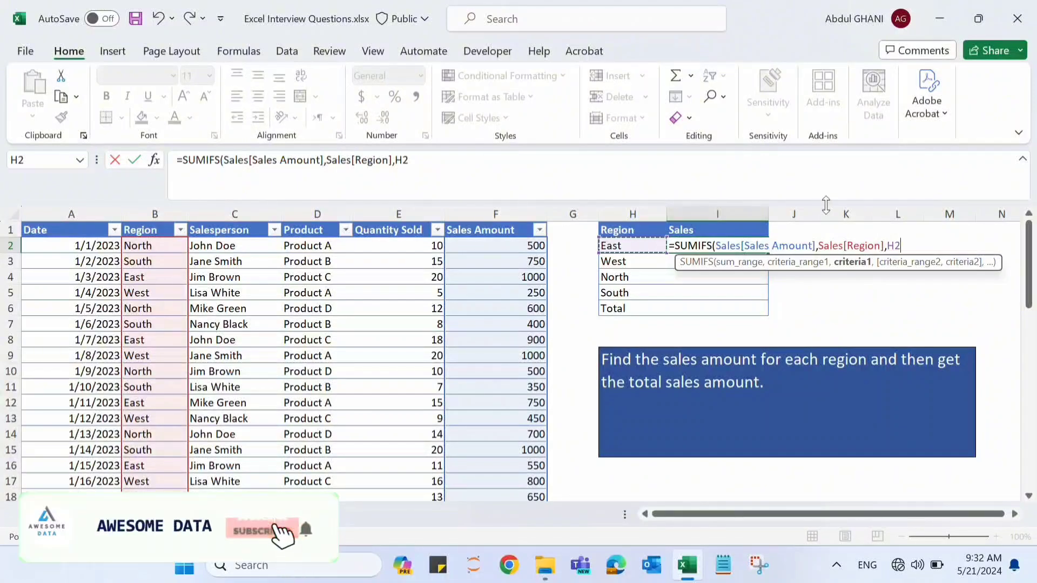
{"action": "type", "text": ")"}
{"action": "key", "text": "Return"}
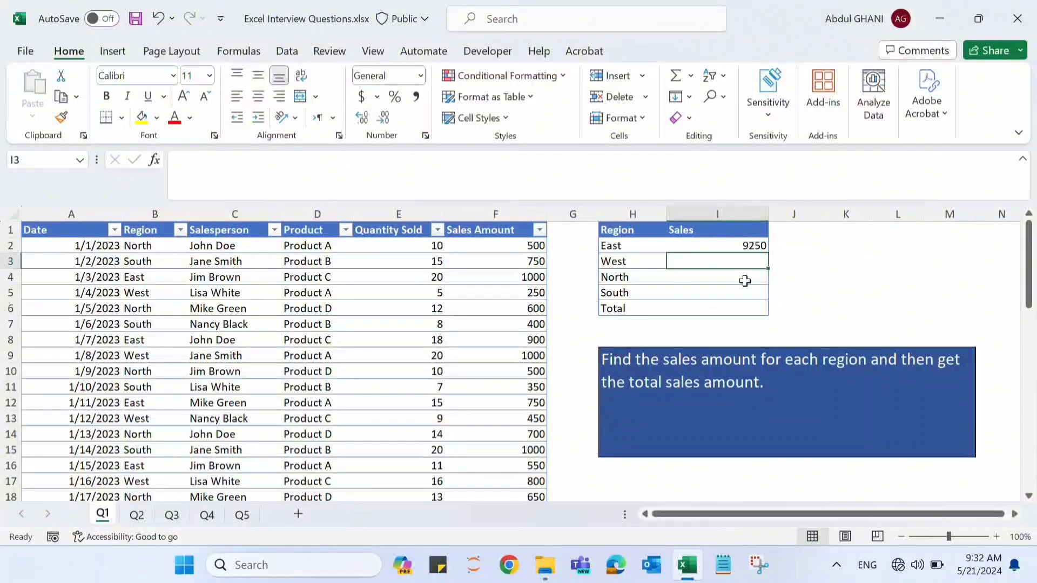
{"action": "left_click", "coordinate": [725, 246]}
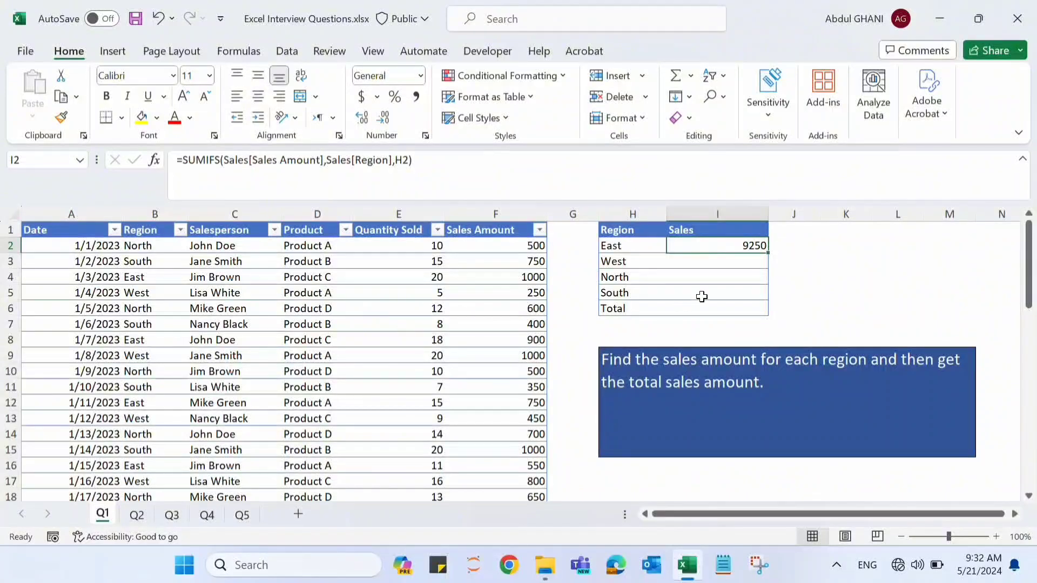
{"action": "left_click_drag", "start_coordinate": [768, 254], "coordinate": [767, 295]}
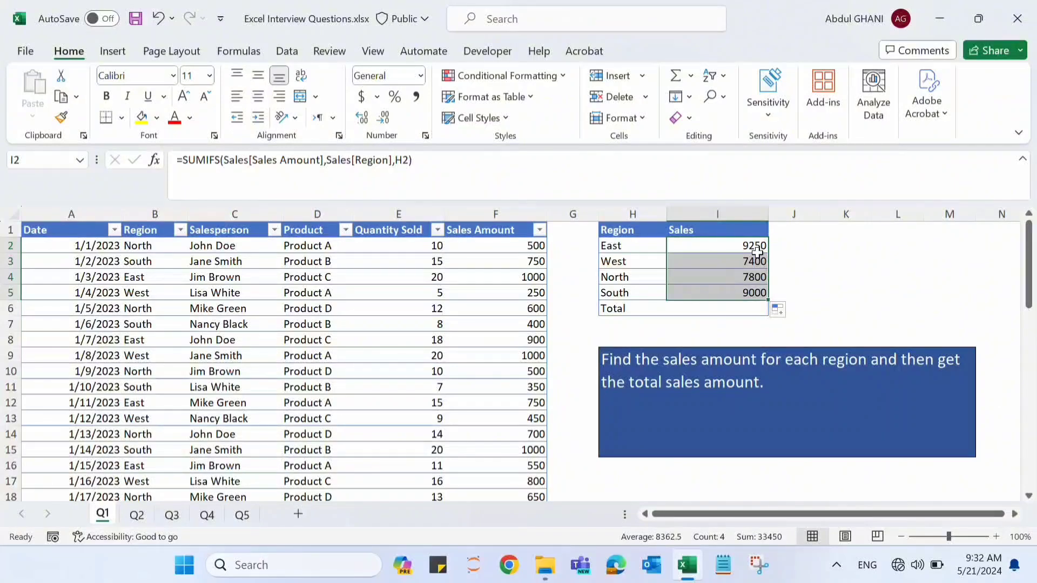
Calculate the total sales amount in I6 with =SUM(I2:I5)
{"action": "left_click", "coordinate": [695, 309]}
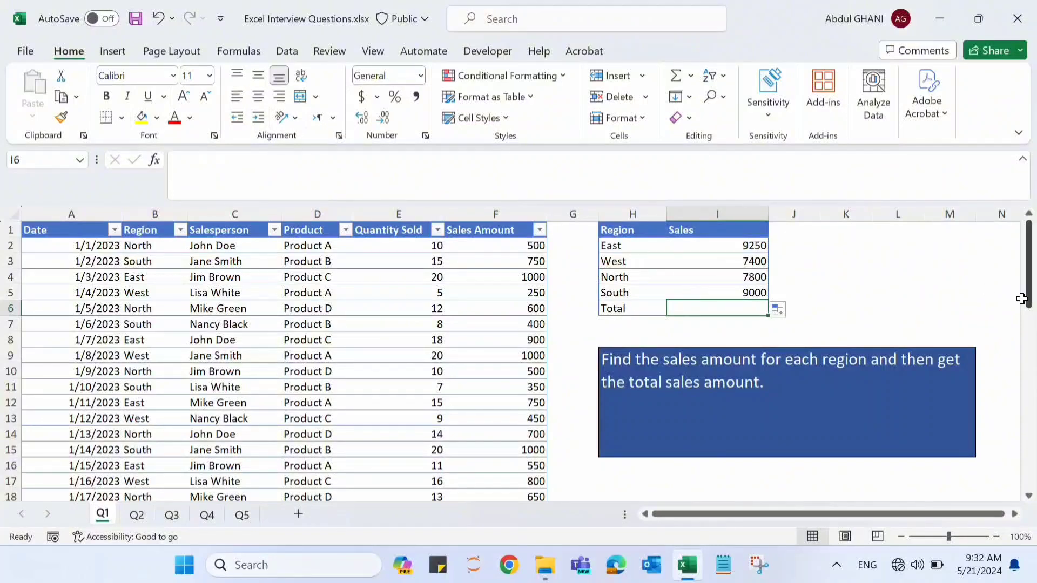
{"action": "type", "text": "=sum"}
{"action": "key", "text": "Tab"}
{"action": "left_click", "coordinate": [726, 248]}
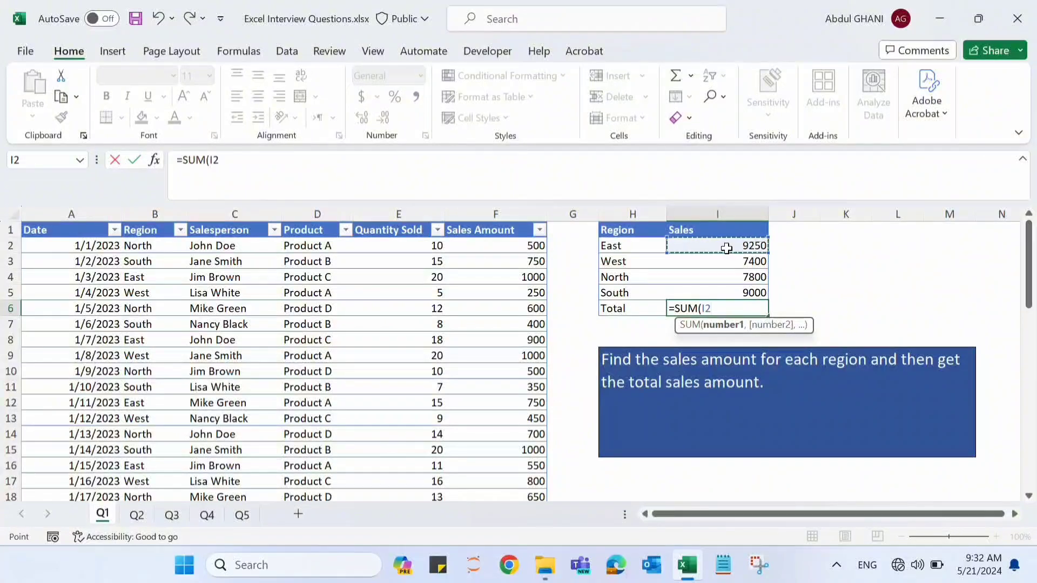
{"action": "left_click_drag", "start_coordinate": [726, 248], "coordinate": [727, 292]}
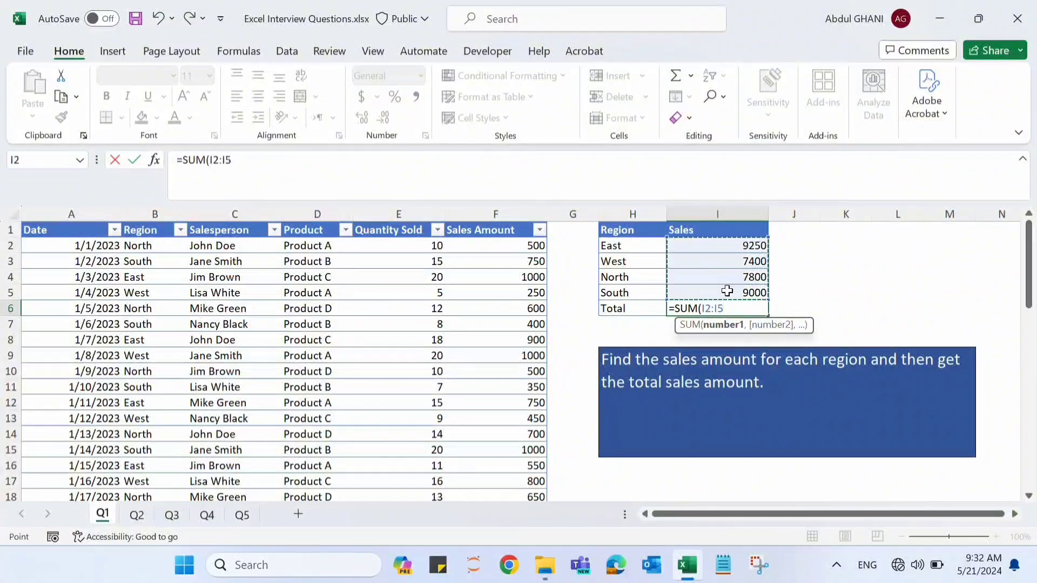
{"action": "type", "text": ")"}
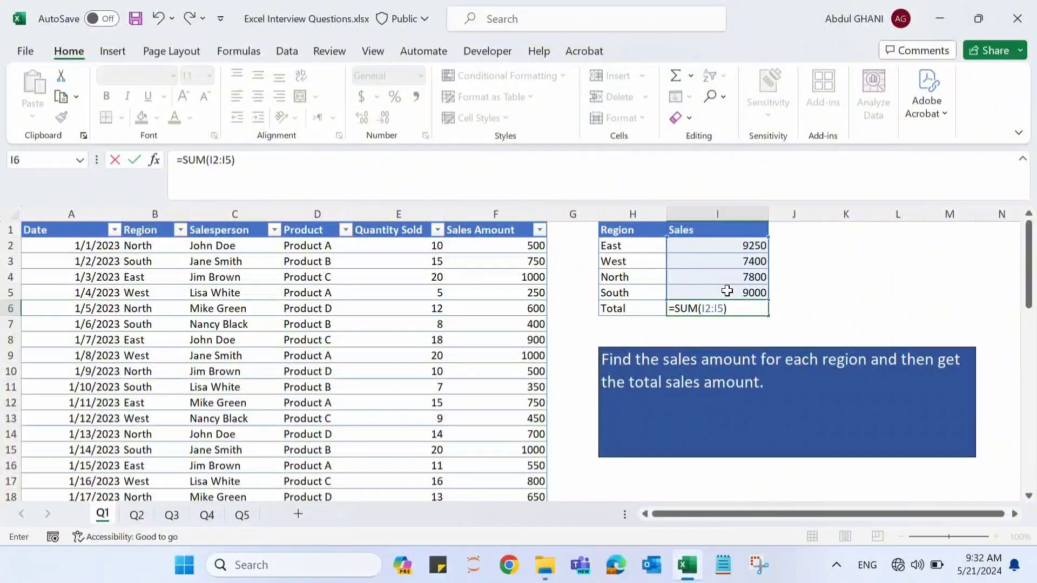
{"action": "key", "text": "Return"}
{"action": "left_click", "coordinate": [741, 310]}
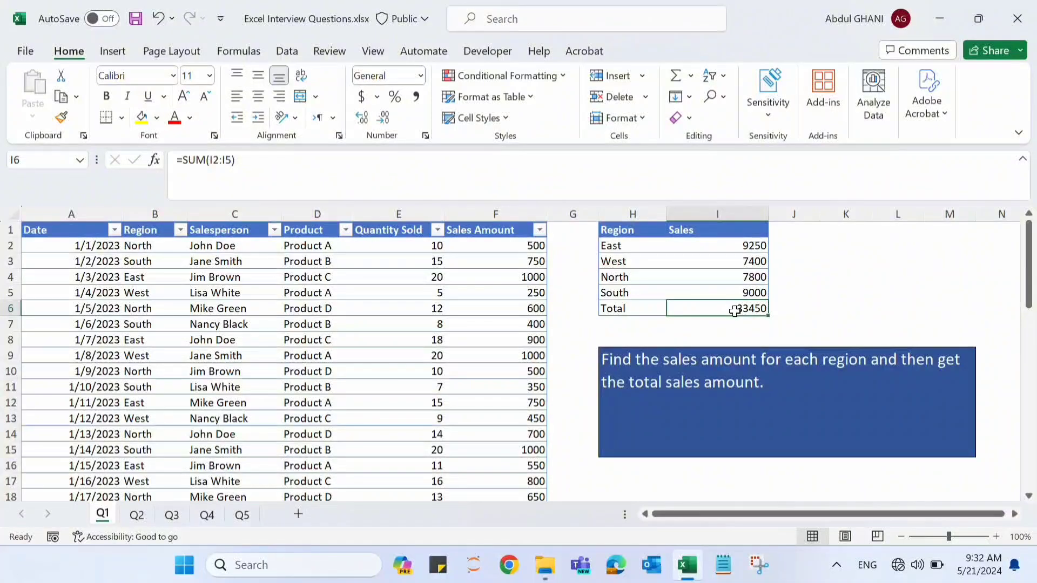
{"action": "left_click", "coordinate": [494, 223]}
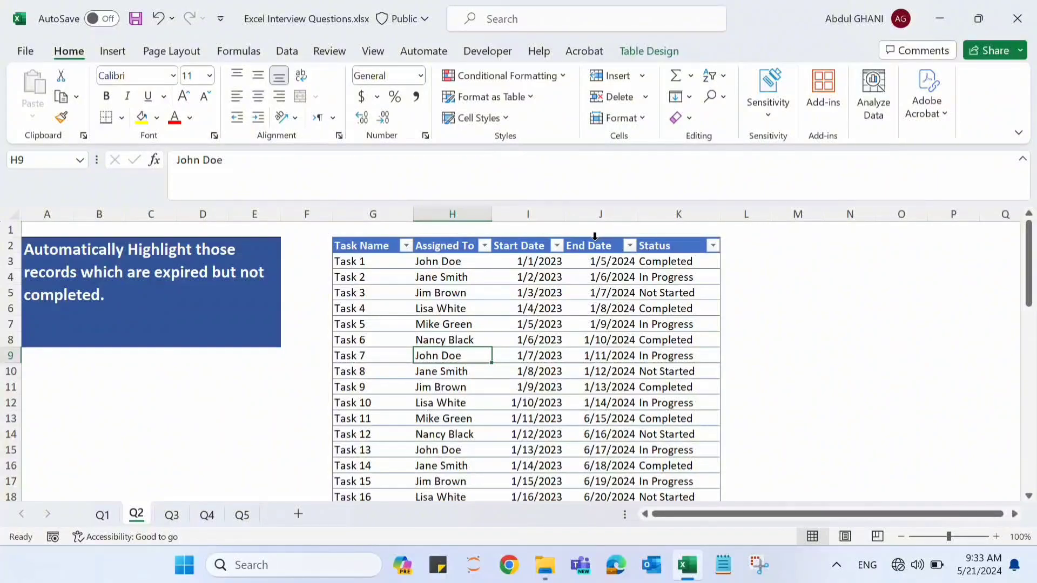
On sheet Q2, start a formula-based conditional formatting rule for the End Date and Status data with =AND($J3<Today(),$K3<>"Completed")
{"action": "left_click_drag", "start_coordinate": [594, 236], "coordinate": [646, 236]}
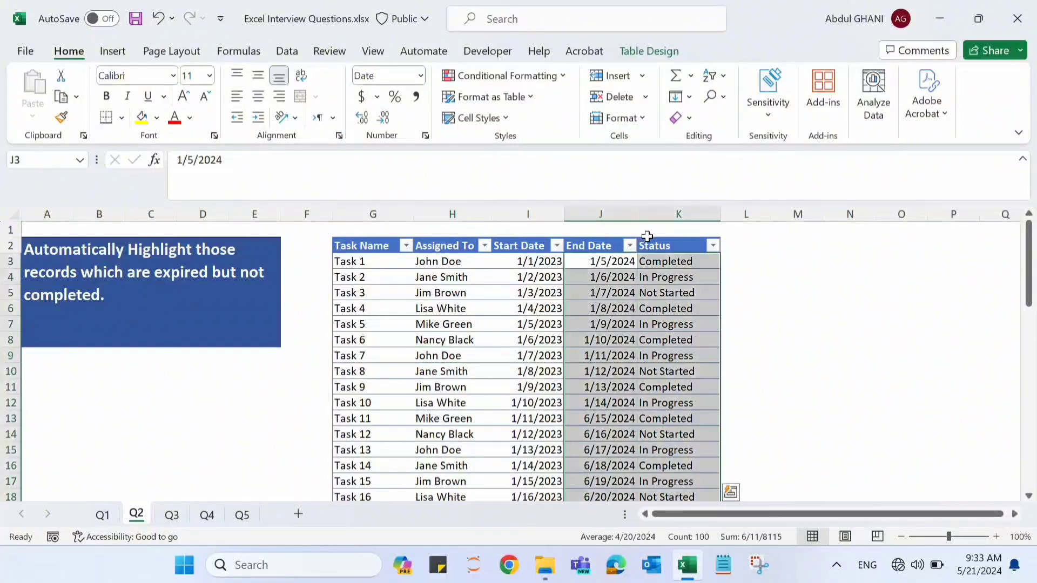
{"action": "left_click", "coordinate": [534, 77]}
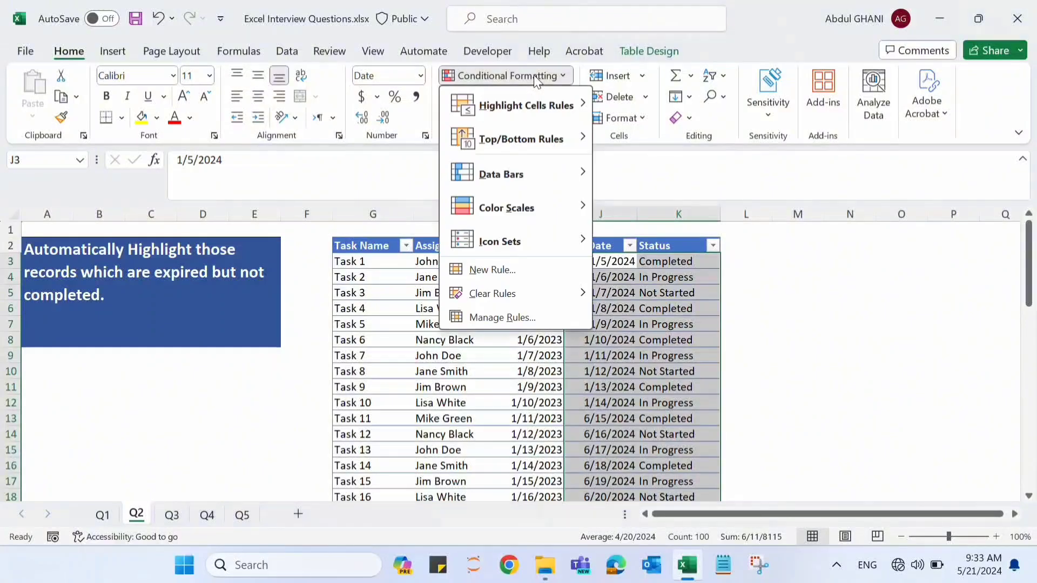
{"action": "left_click", "coordinate": [510, 270]}
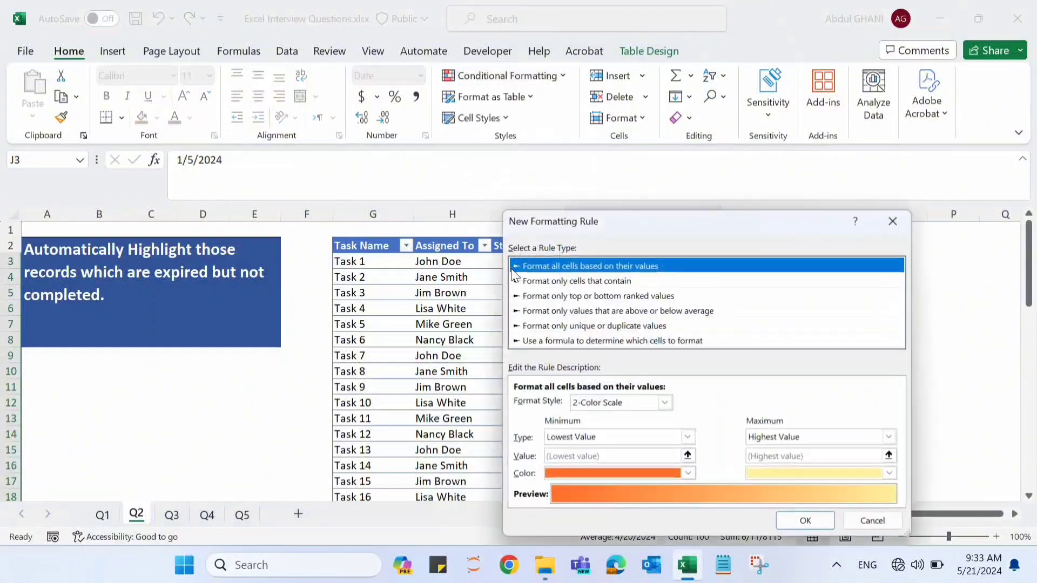
{"action": "left_click_drag", "start_coordinate": [589, 221], "coordinate": [135, 14]}
{"action": "left_click", "coordinate": [97, 132]}
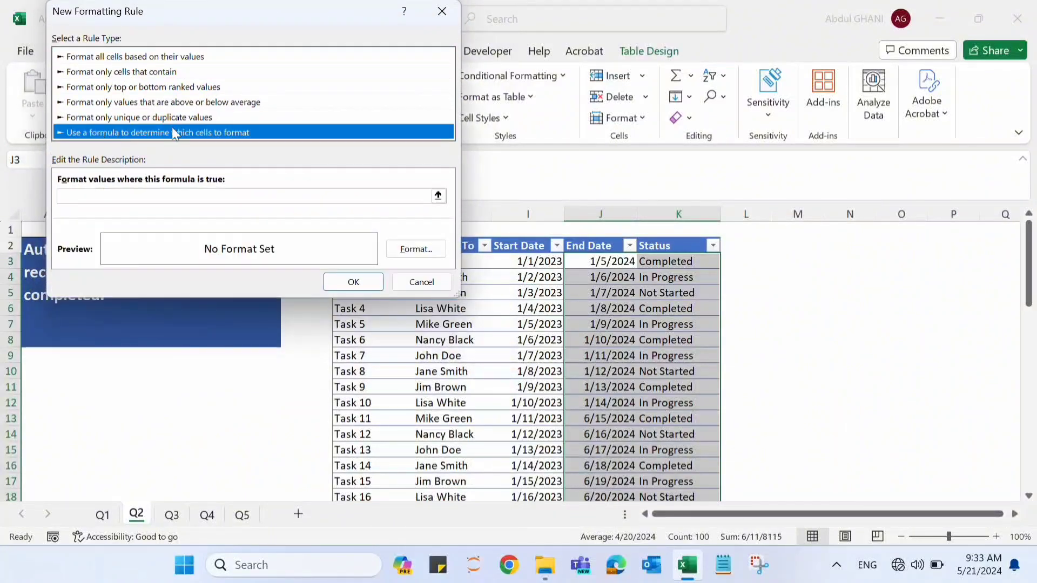
{"action": "left_click", "coordinate": [119, 195]}
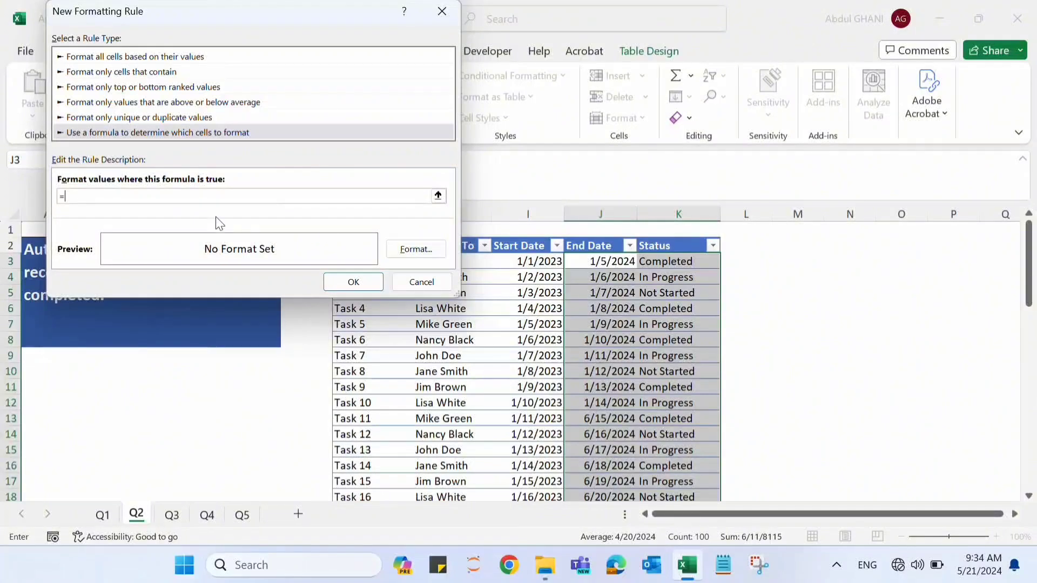
{"action": "type", "text": "AND($J3<Today(),"}
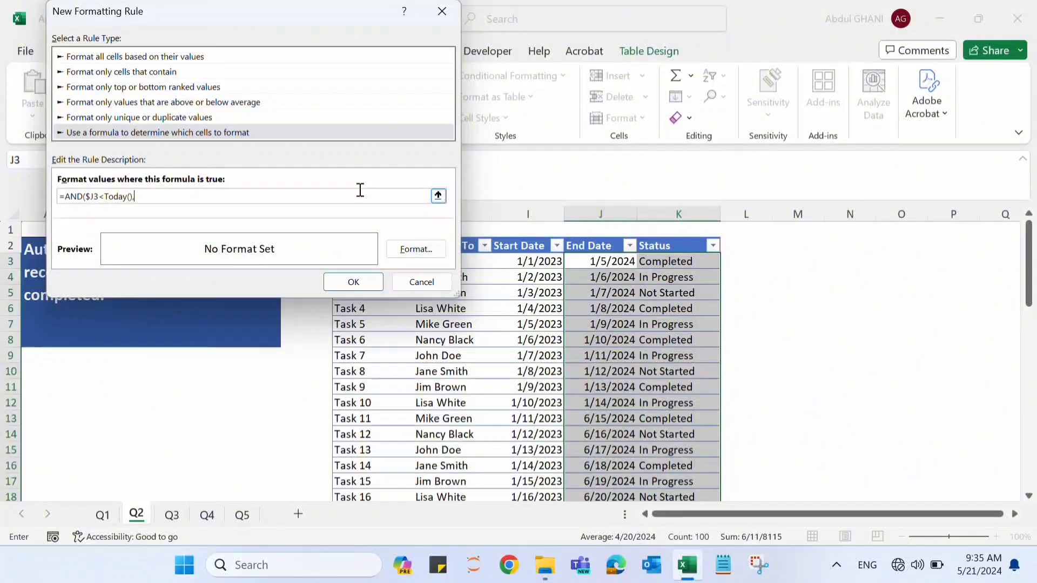
{"action": "type", "text": "$k3<>\"Completed\")"}
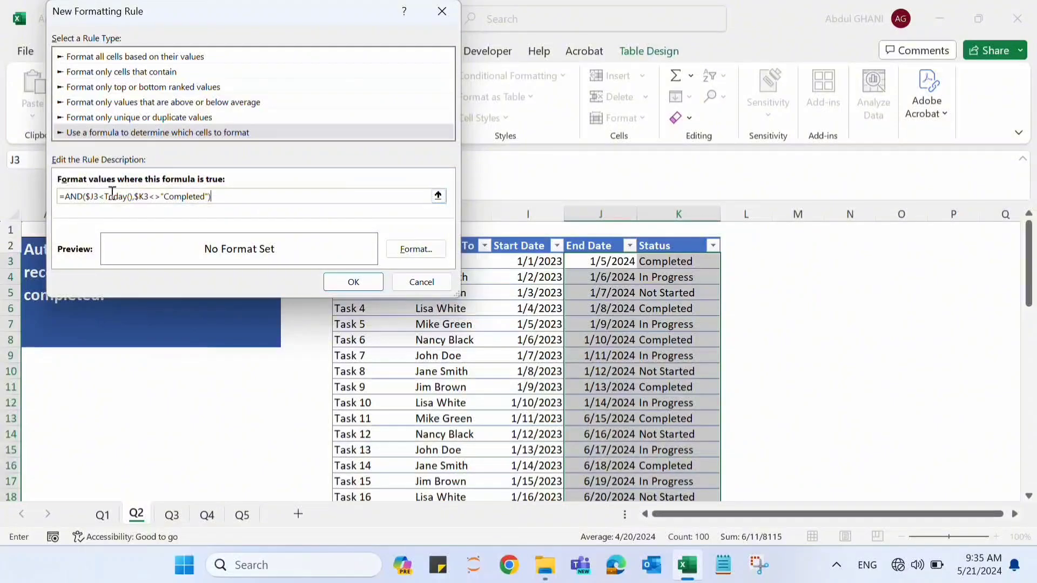
Give the new formatting rule a bright red background fill and apply it to the selected End Date and Status cells
{"action": "left_click", "coordinate": [407, 249]}
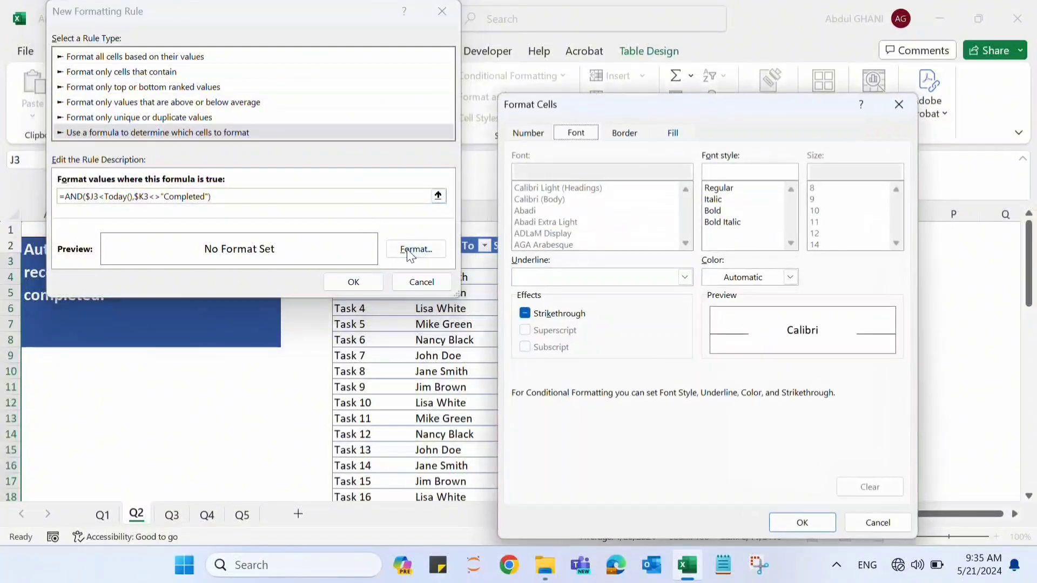
{"action": "left_click", "coordinate": [668, 133]}
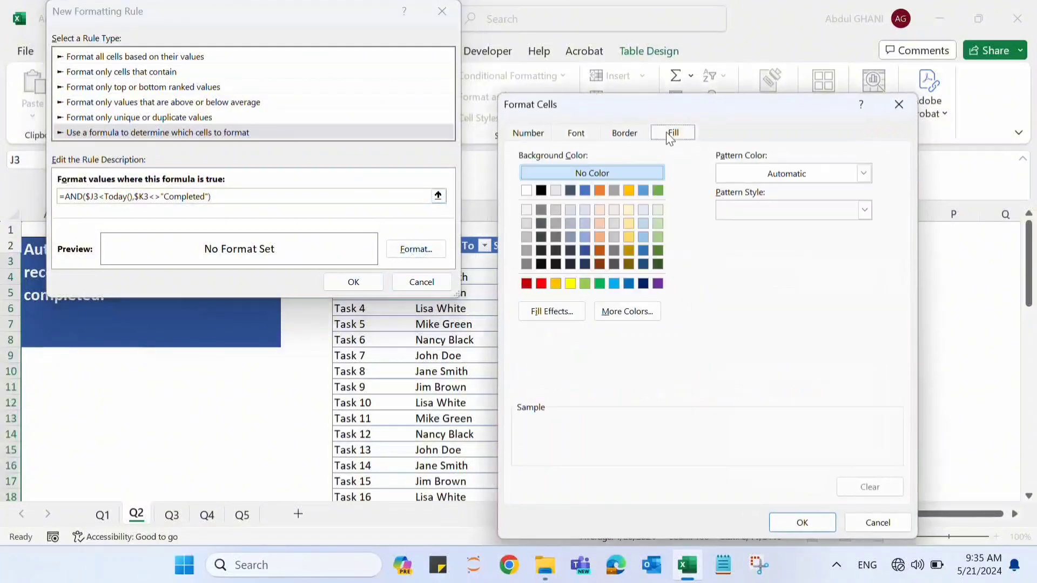
{"action": "left_click", "coordinate": [541, 283]}
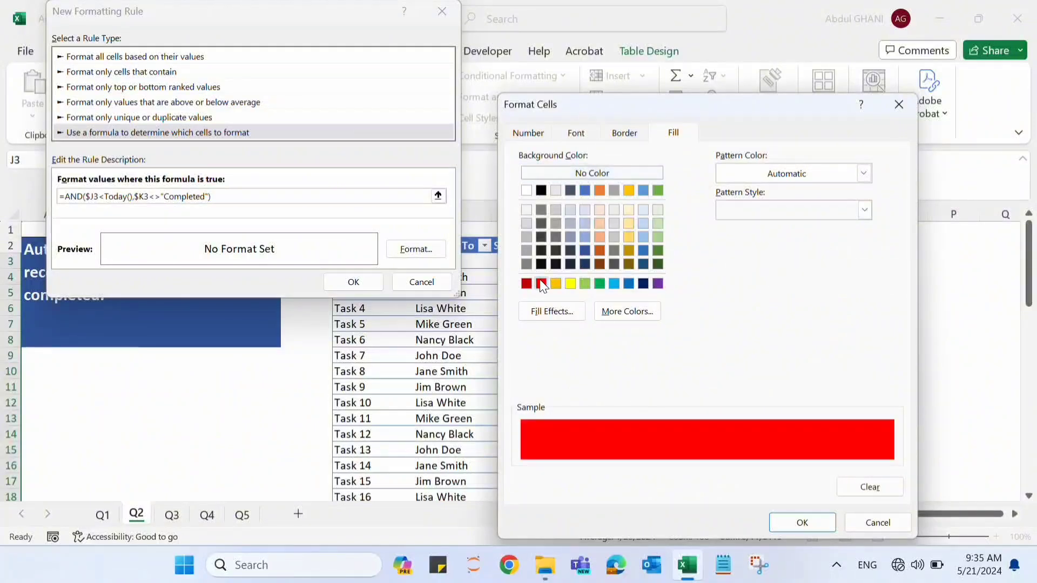
{"action": "left_click", "coordinate": [818, 521]}
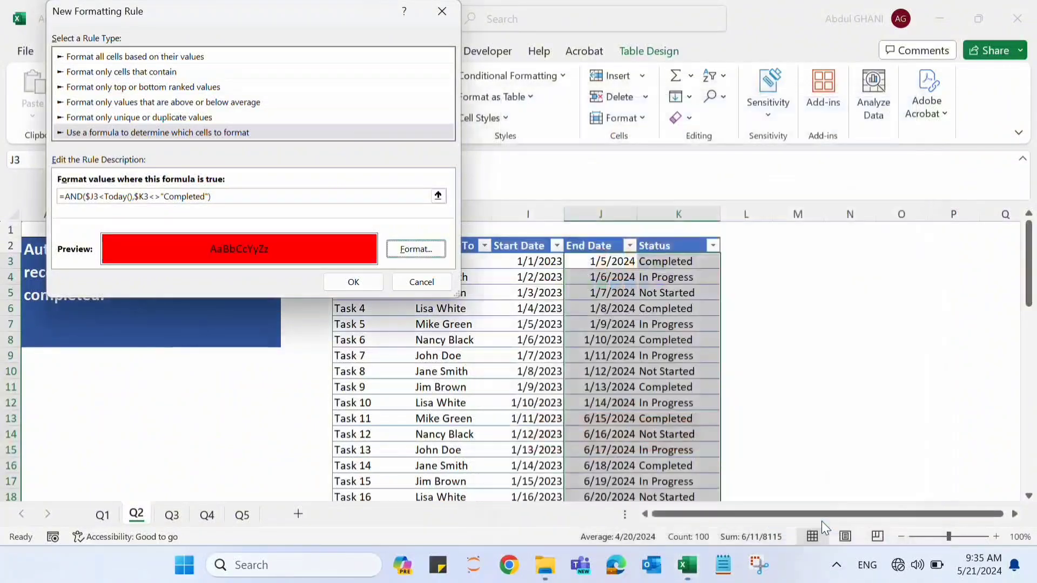
{"action": "left_click", "coordinate": [353, 282]}
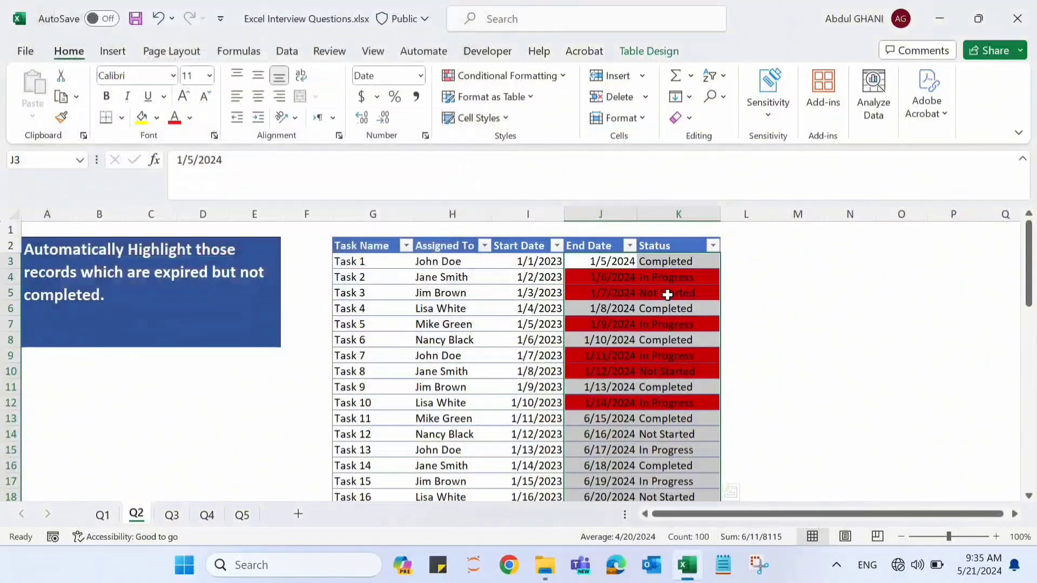
Examine the End Date and Status values of the highlighted tasks to check the rule against expired, uncompleted records
{"action": "left_click", "coordinate": [667, 294]}
{"action": "left_click", "coordinate": [669, 277]}
{"action": "left_click_drag", "start_coordinate": [669, 277], "coordinate": [607, 277]}
{"action": "left_click", "coordinate": [618, 278]}
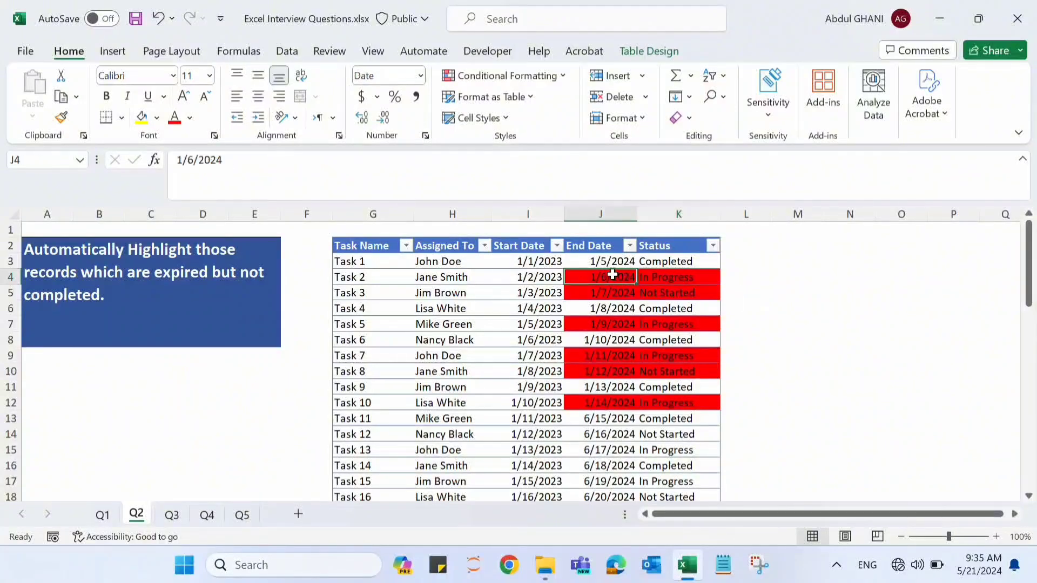
{"action": "left_click", "coordinate": [686, 277]}
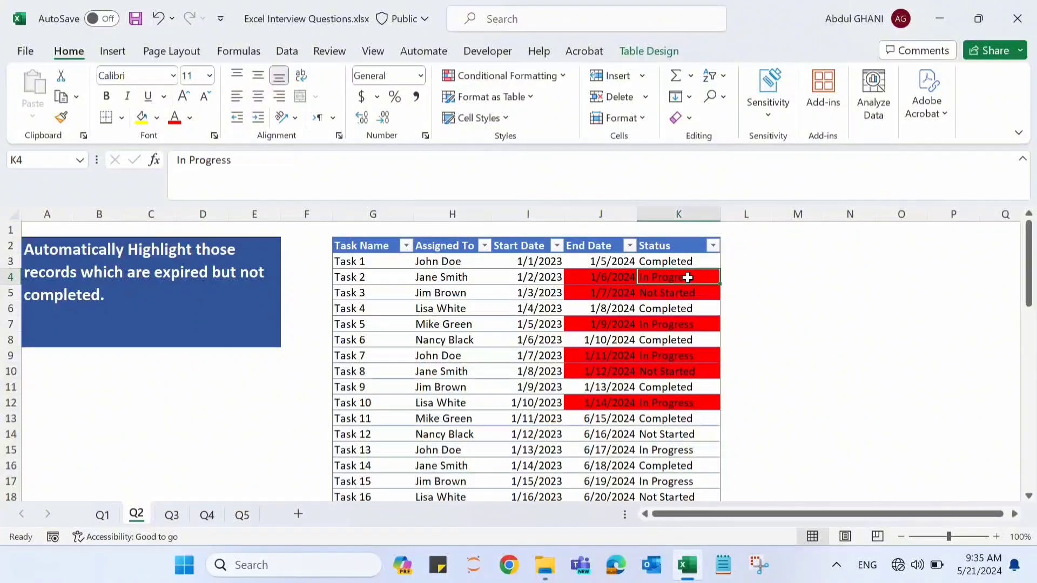
{"action": "left_click", "coordinate": [615, 293]}
{"action": "left_click", "coordinate": [667, 298]}
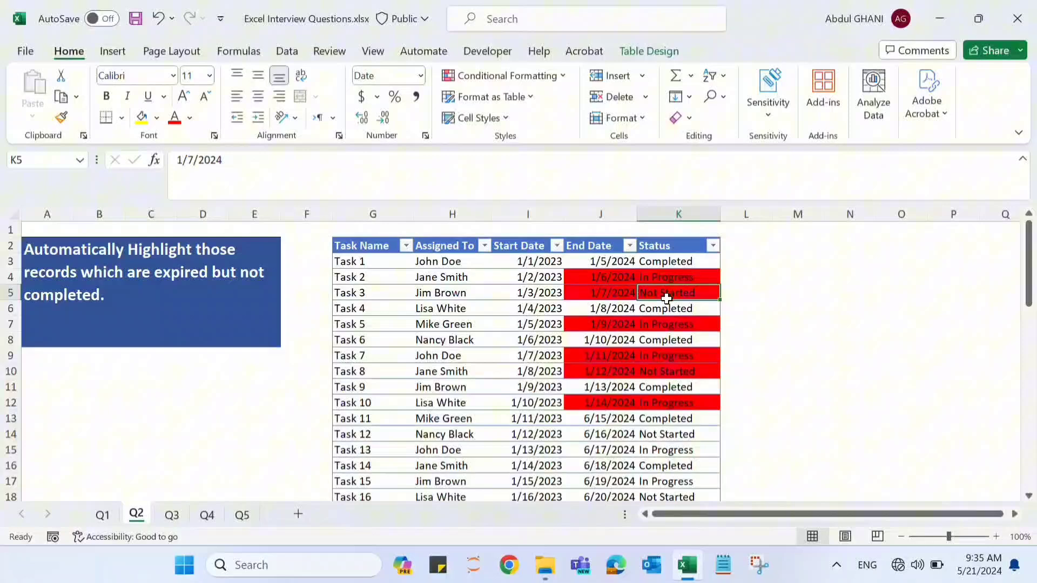
{"action": "left_click", "coordinate": [624, 296]}
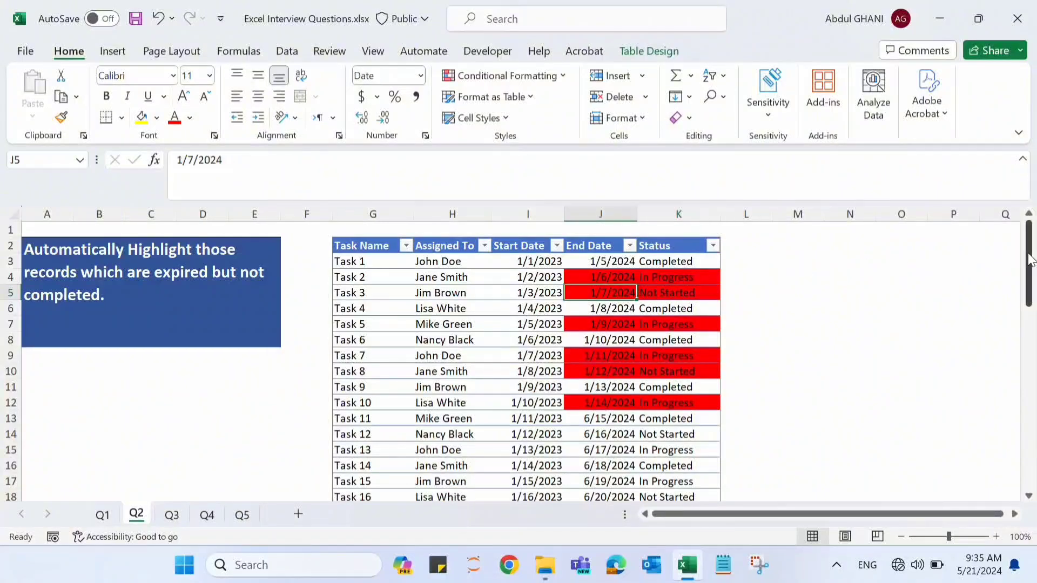
{"action": "left_click_drag", "start_coordinate": [1029, 259], "coordinate": [1007, 199]}
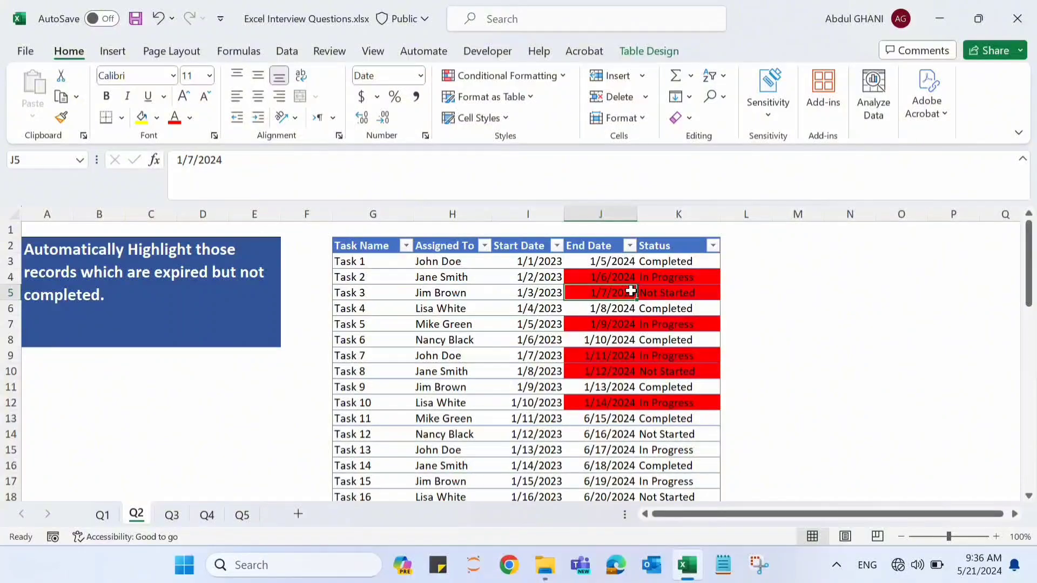
On sheet Q3, start an IF formula in J3 that tests whether the row's Total Sales is >=50000
{"action": "left_click", "coordinate": [171, 514]}
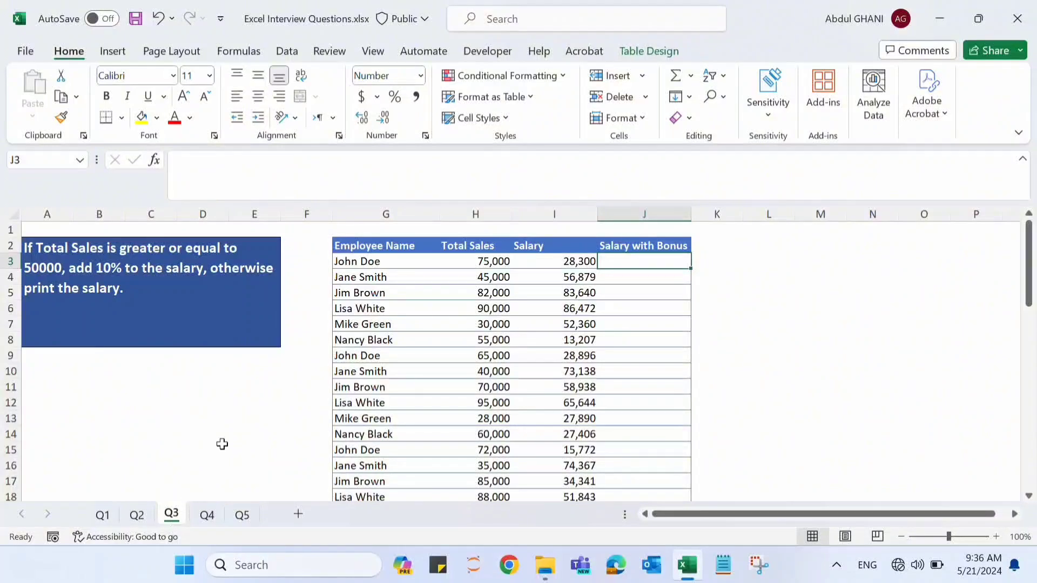
{"action": "left_click", "coordinate": [471, 293]}
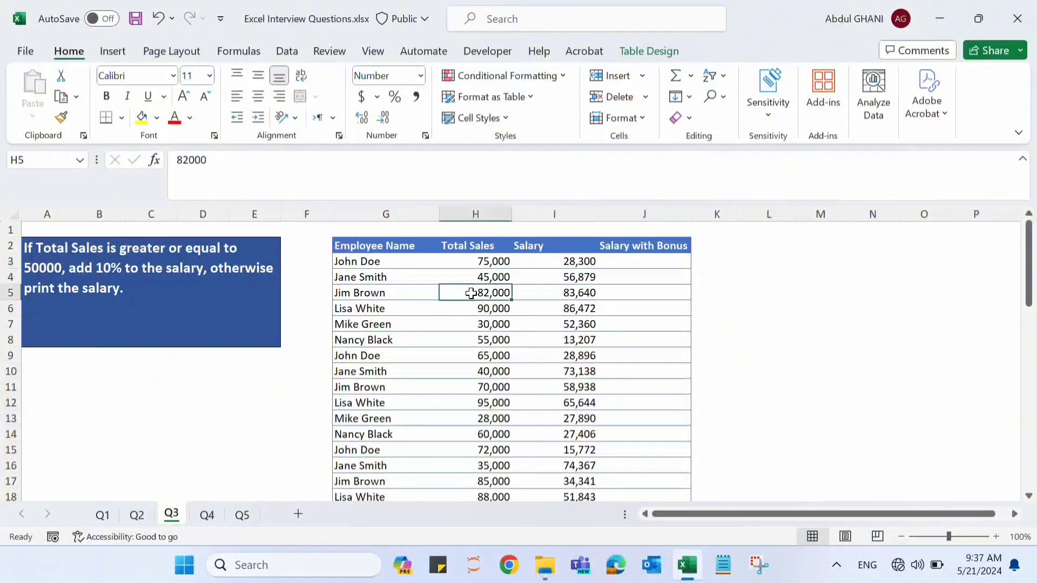
{"action": "left_click", "coordinate": [78, 288]}
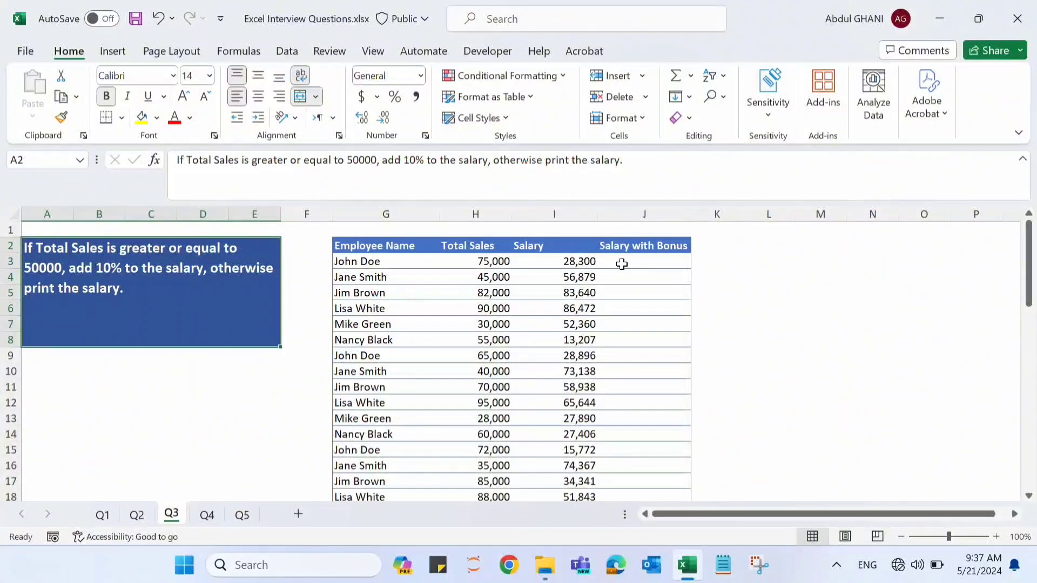
{"action": "left_click", "coordinate": [622, 264]}
{"action": "type", "text": "="}
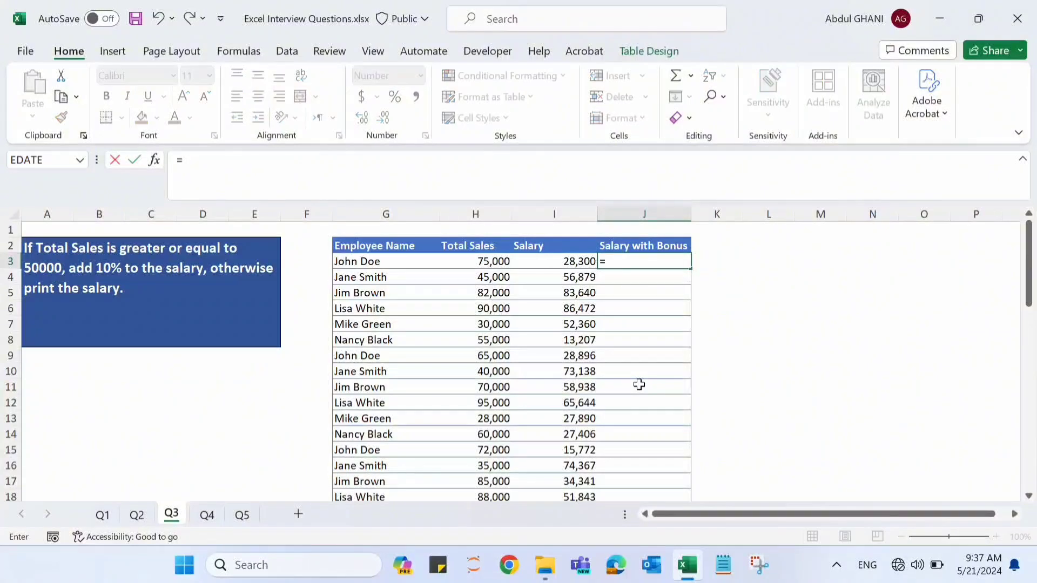
{"action": "type", "text": "IF("}
{"action": "left_click", "coordinate": [473, 264]}
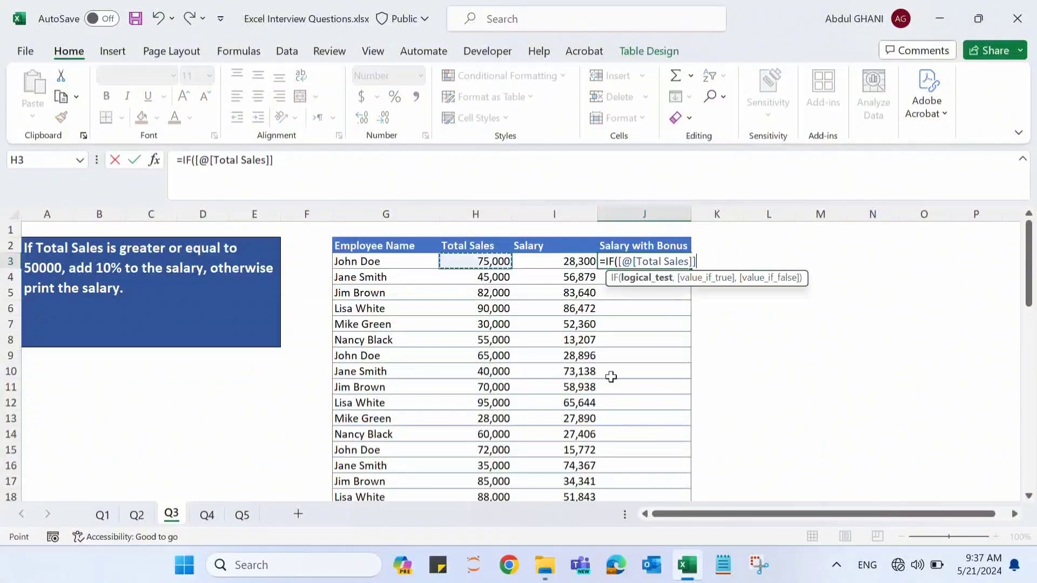
{"action": "type", "text": ">=50000,"}
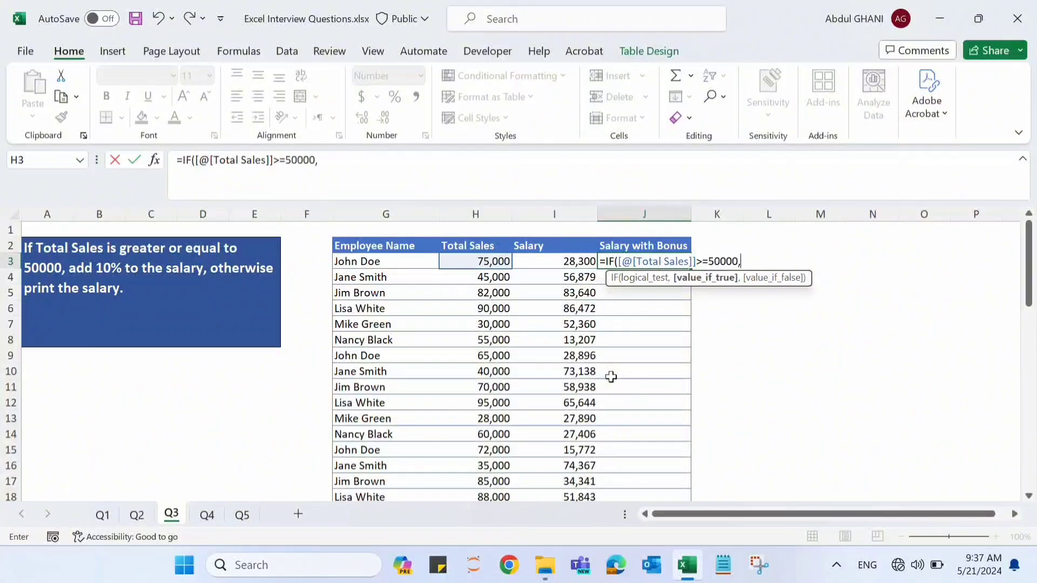
{"action": "left_click", "coordinate": [558, 262]}
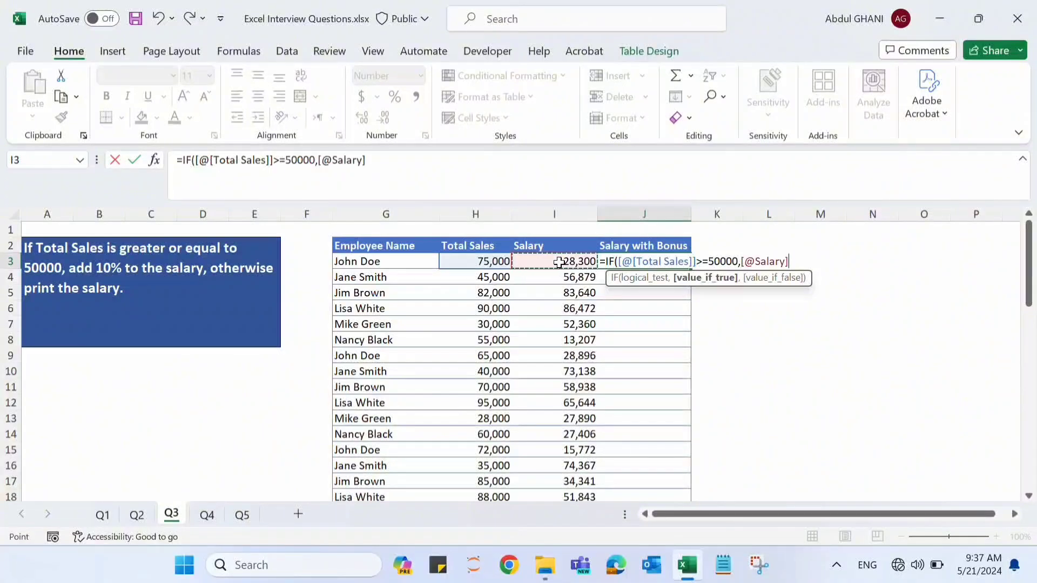
{"action": "type", "text": "+"}
{"action": "left_click", "coordinate": [559, 263]}
{"action": "type", "text": "*"}
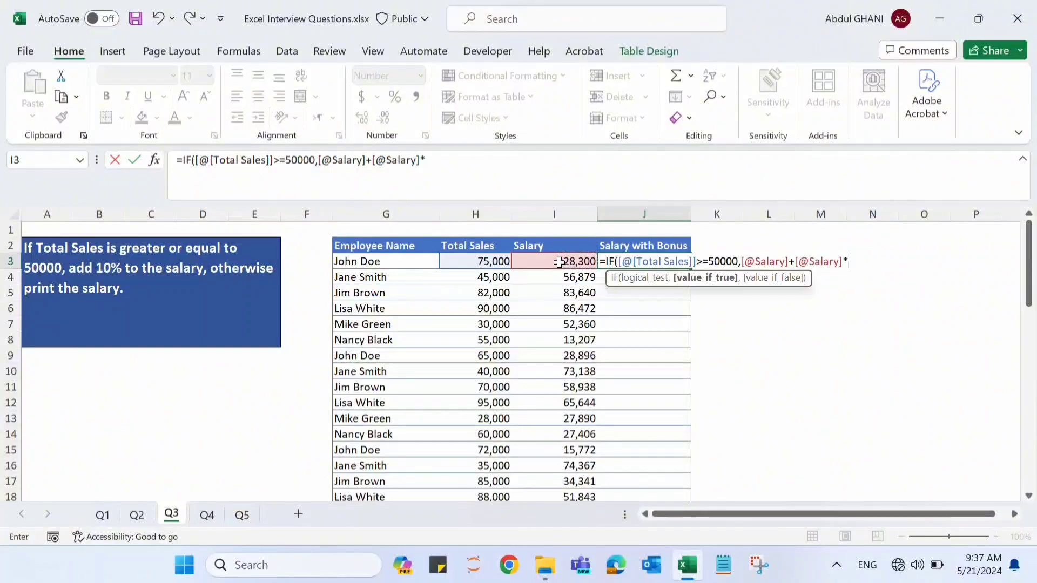
{"action": "type", "text": "10%,"}
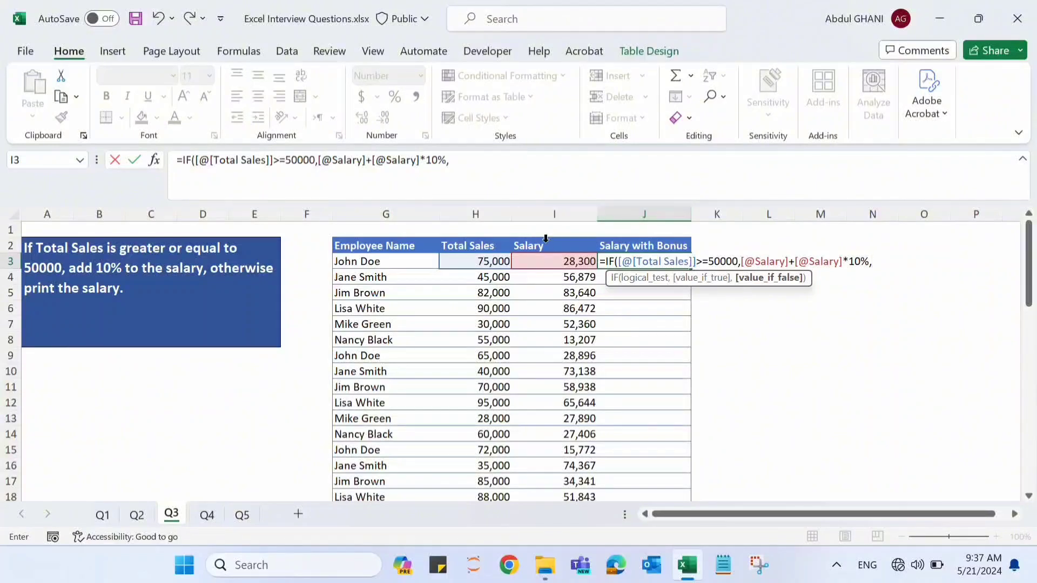
{"action": "left_click", "coordinate": [552, 263]}
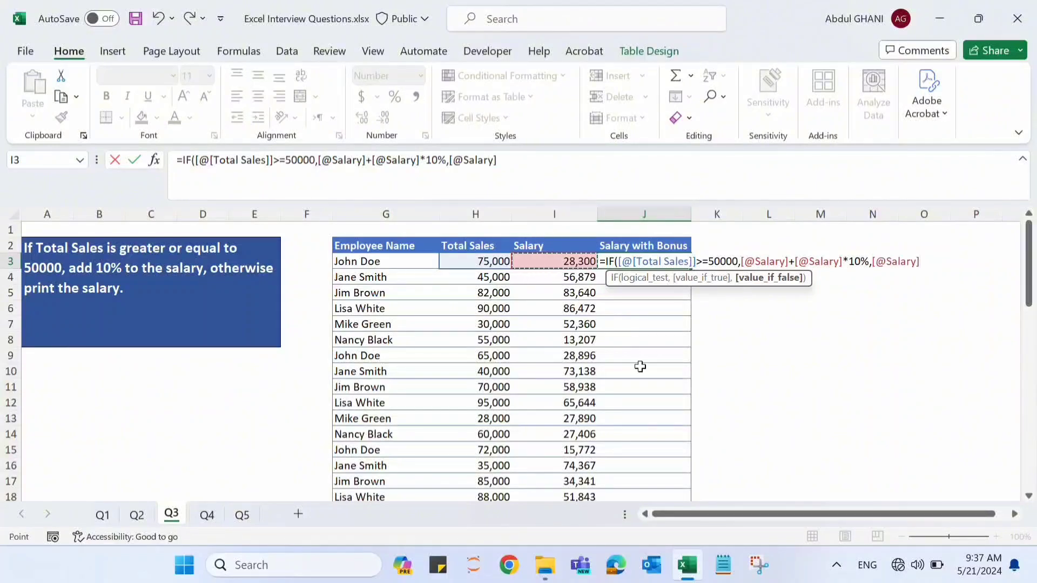
{"action": "type", "text": ")"}
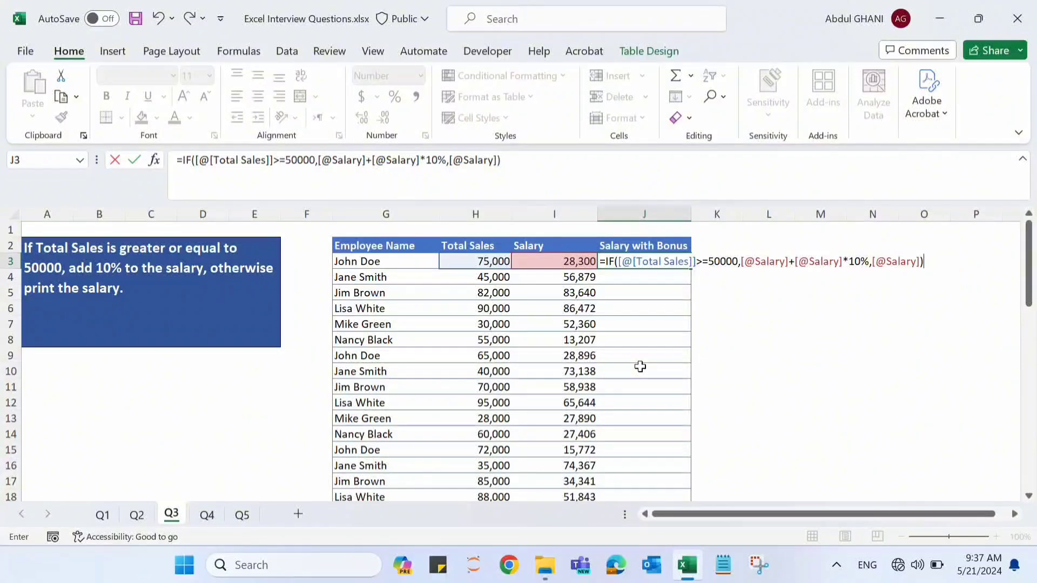
{"action": "key", "text": "Return"}
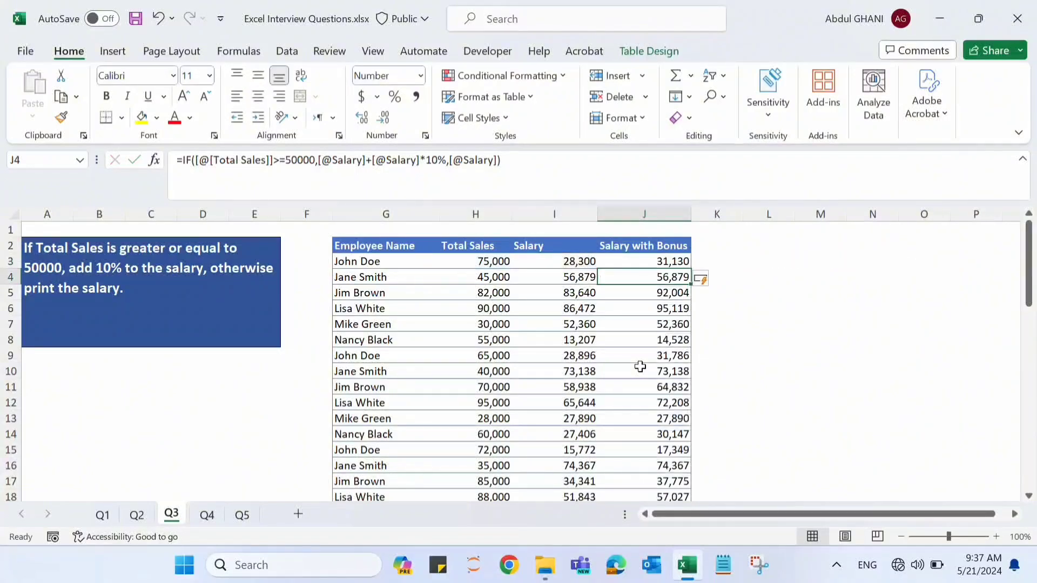
Compare Total Sales, Salary and Salary with Bonus in rows 3 to 7 to check the bonus formula against the 50000 threshold
{"action": "key", "text": "Up"}
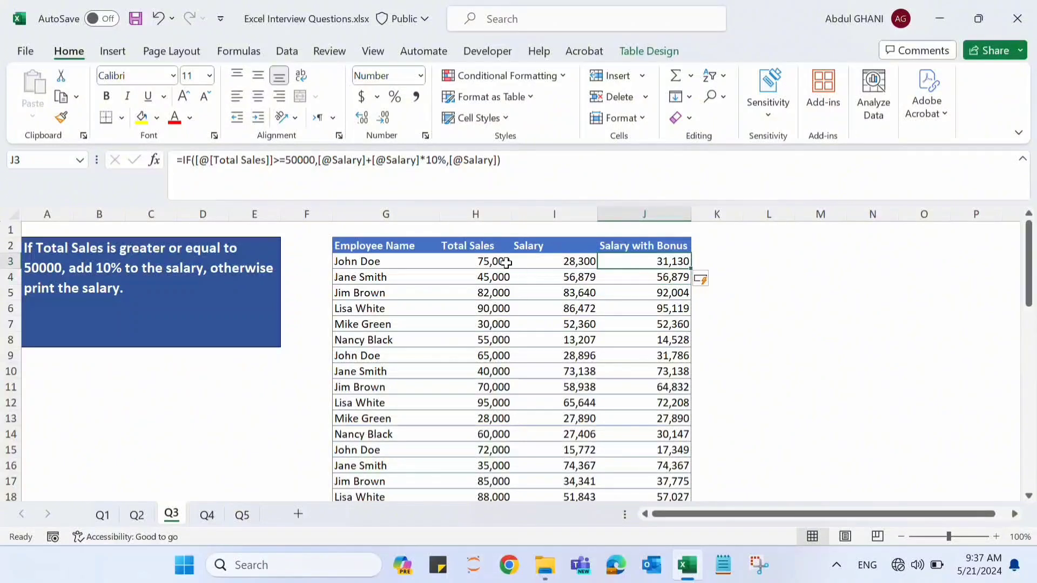
{"action": "left_click", "coordinate": [483, 261]}
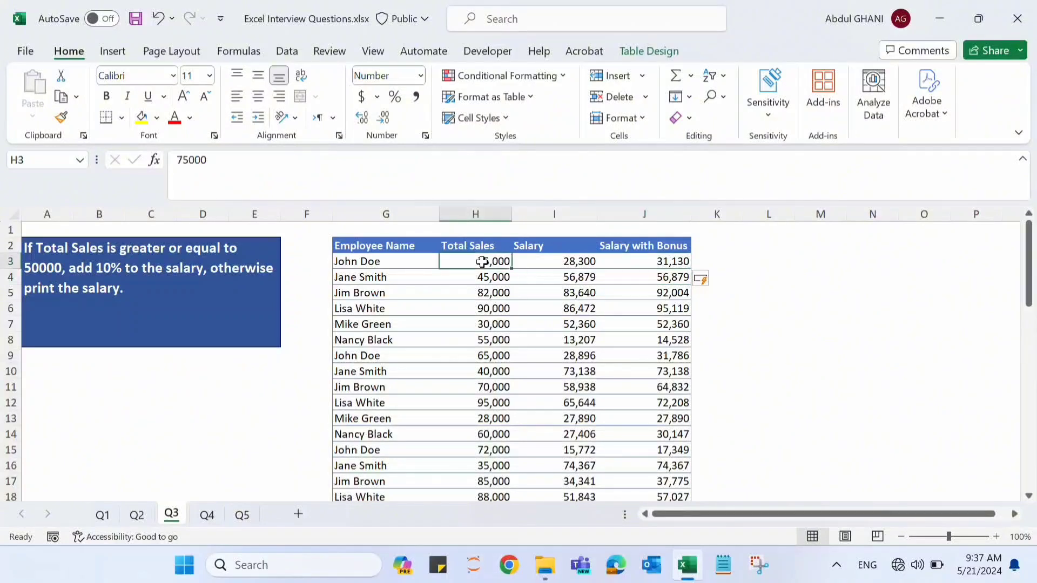
{"action": "left_click", "coordinate": [662, 261]}
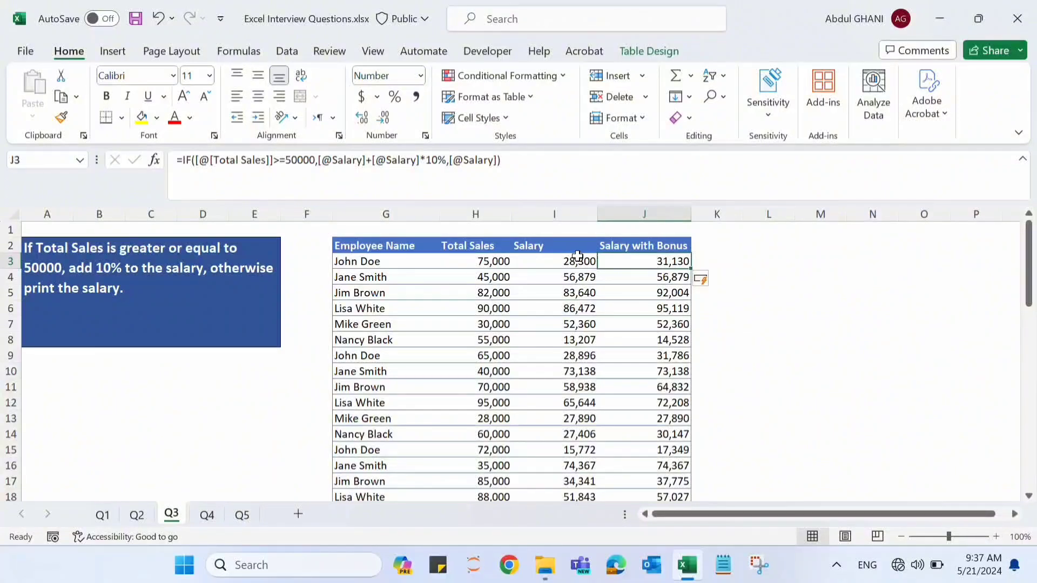
{"action": "left_click", "coordinate": [488, 277]}
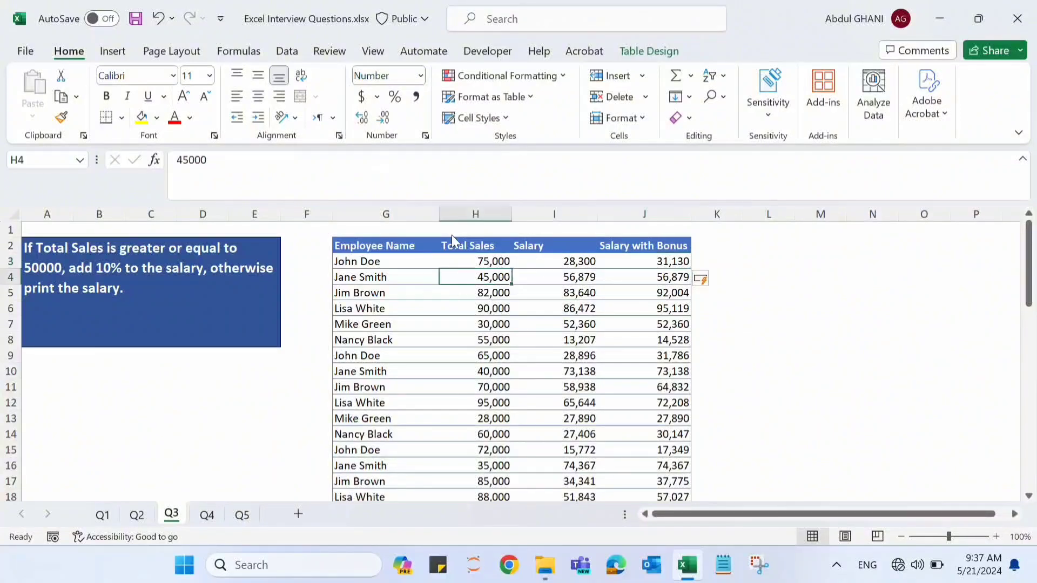
{"action": "left_click_drag", "start_coordinate": [561, 277], "coordinate": [643, 274]}
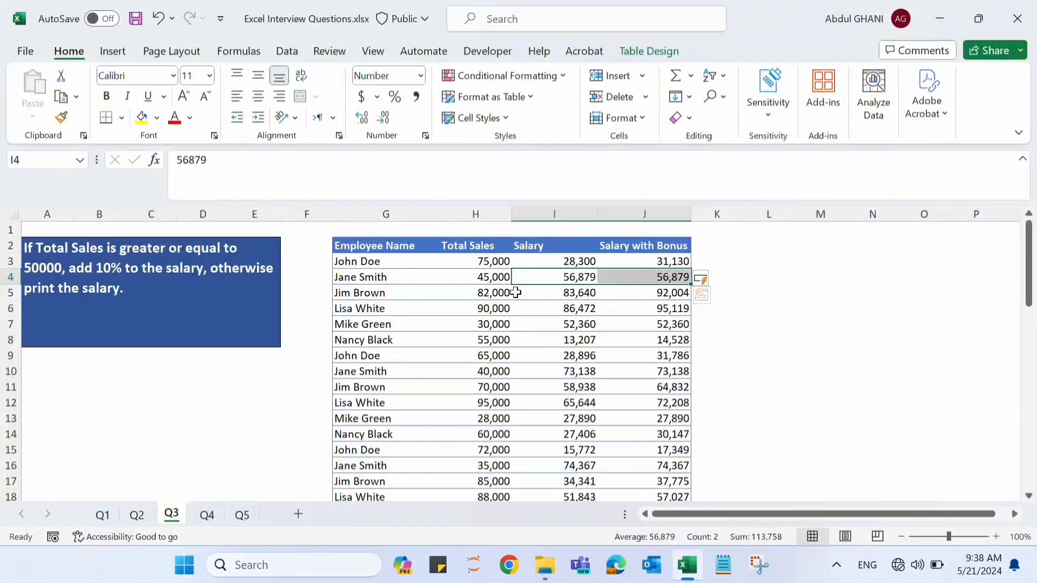
{"action": "left_click", "coordinate": [488, 293]}
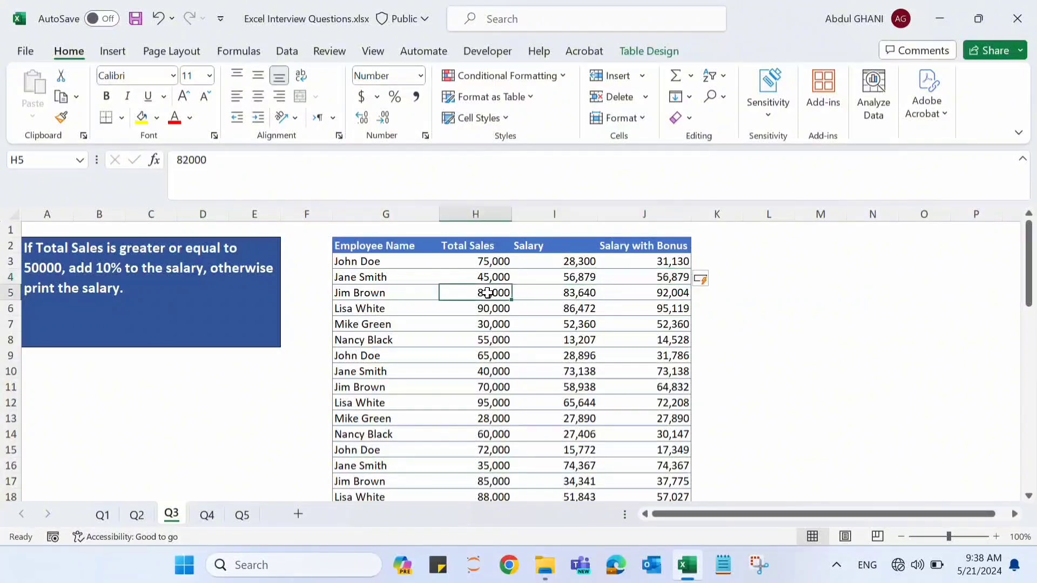
{"action": "left_click", "coordinate": [500, 308]}
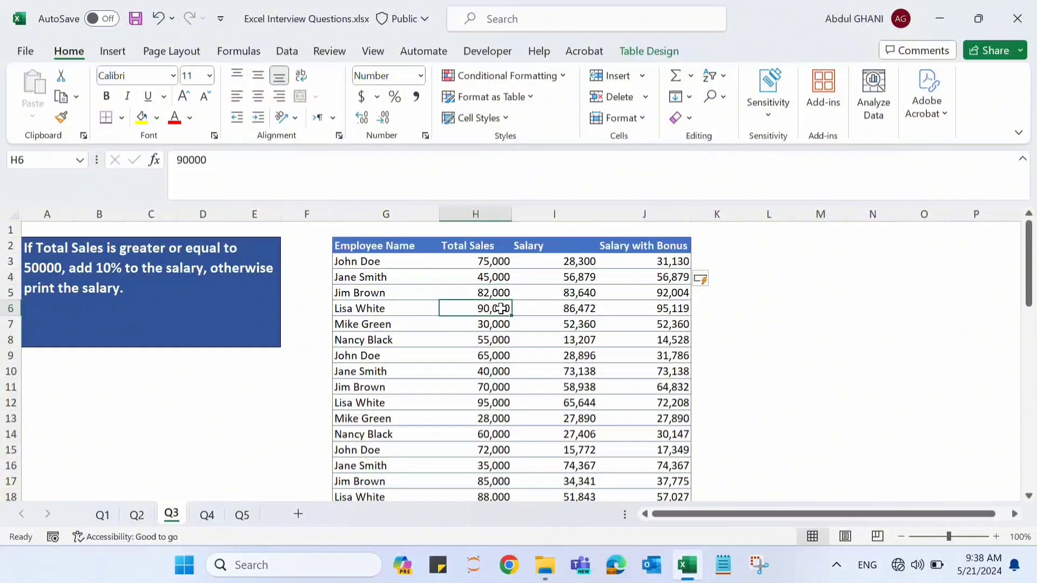
{"action": "left_click_drag", "start_coordinate": [499, 292], "coordinate": [662, 306]}
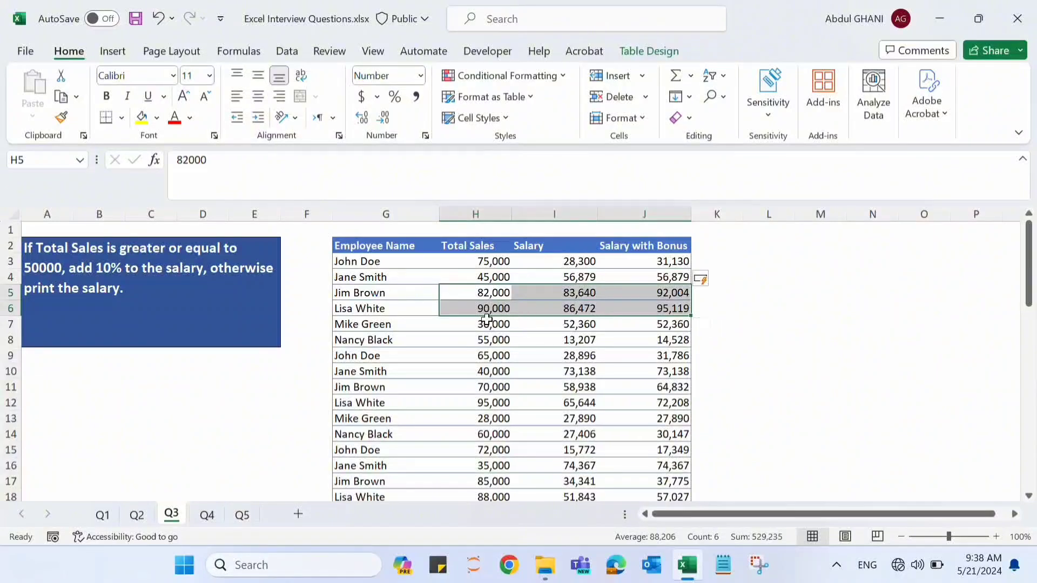
{"action": "left_click", "coordinate": [487, 323]}
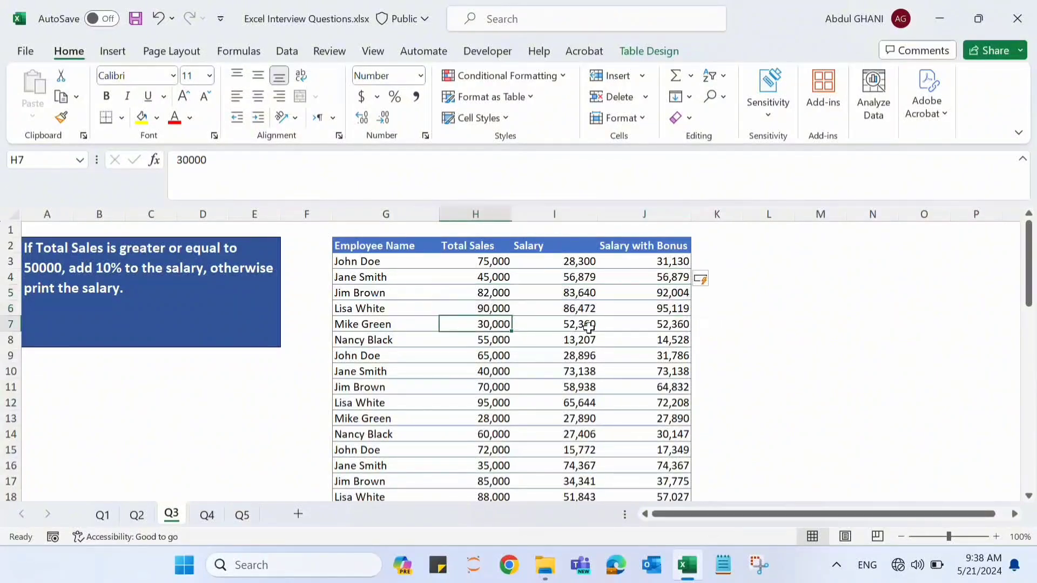
{"action": "left_click_drag", "start_coordinate": [587, 325], "coordinate": [657, 325]}
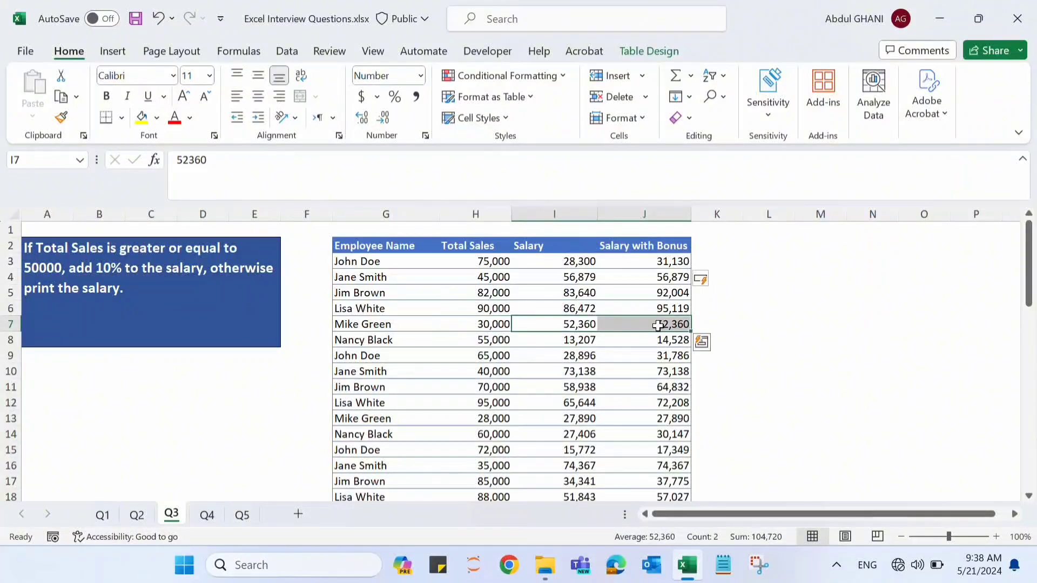
On sheet Q4, start a FORECAST.ETS formula in K2, the first Sales Amount cell of the table with the dates to forecast
{"action": "left_click", "coordinate": [218, 511]}
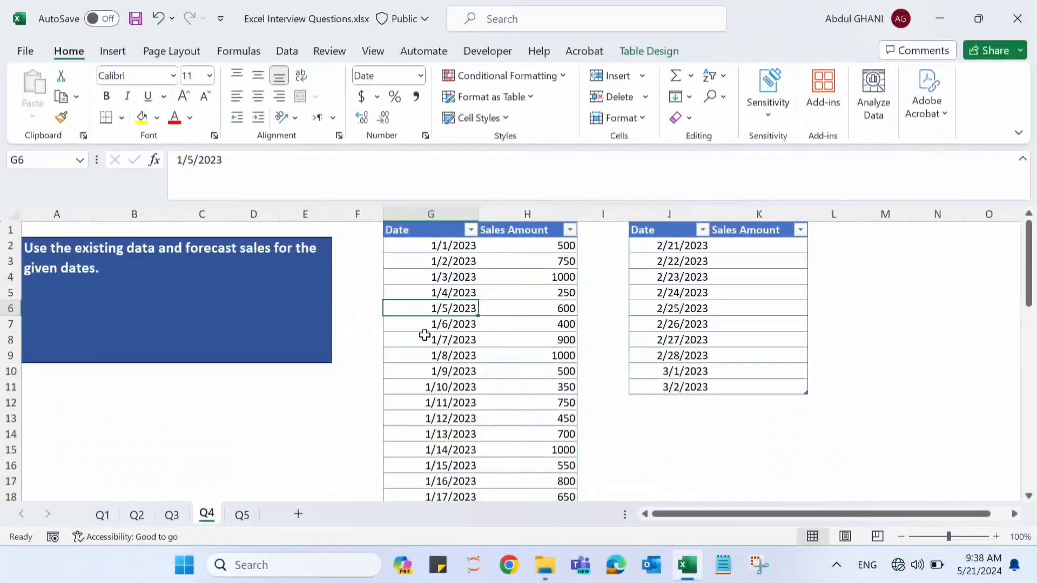
{"action": "left_click", "coordinate": [442, 256]}
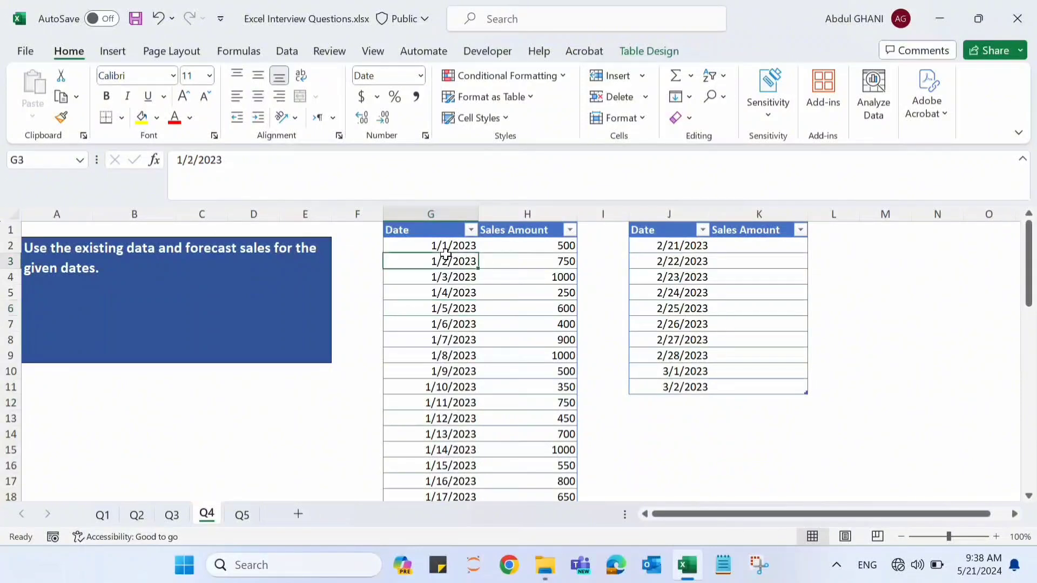
{"action": "left_click", "coordinate": [542, 267]}
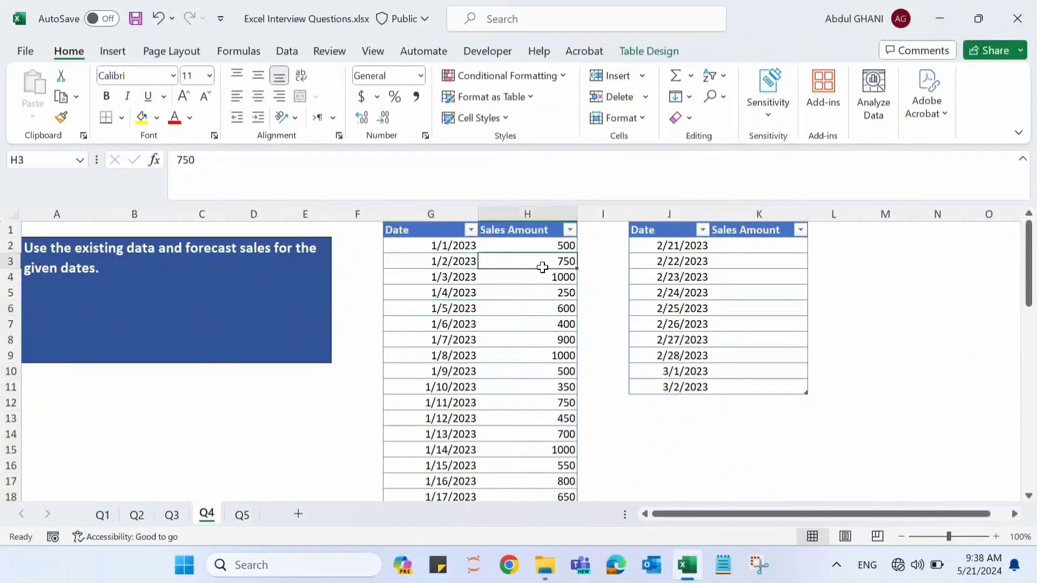
{"action": "left_click", "coordinate": [85, 290]}
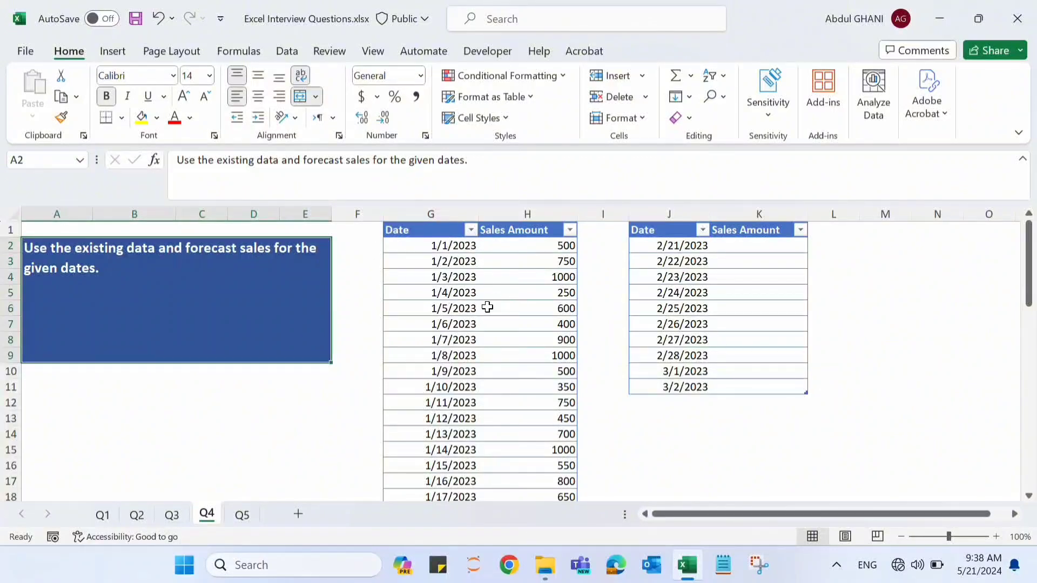
{"action": "left_click_drag", "start_coordinate": [673, 247], "coordinate": [688, 386]}
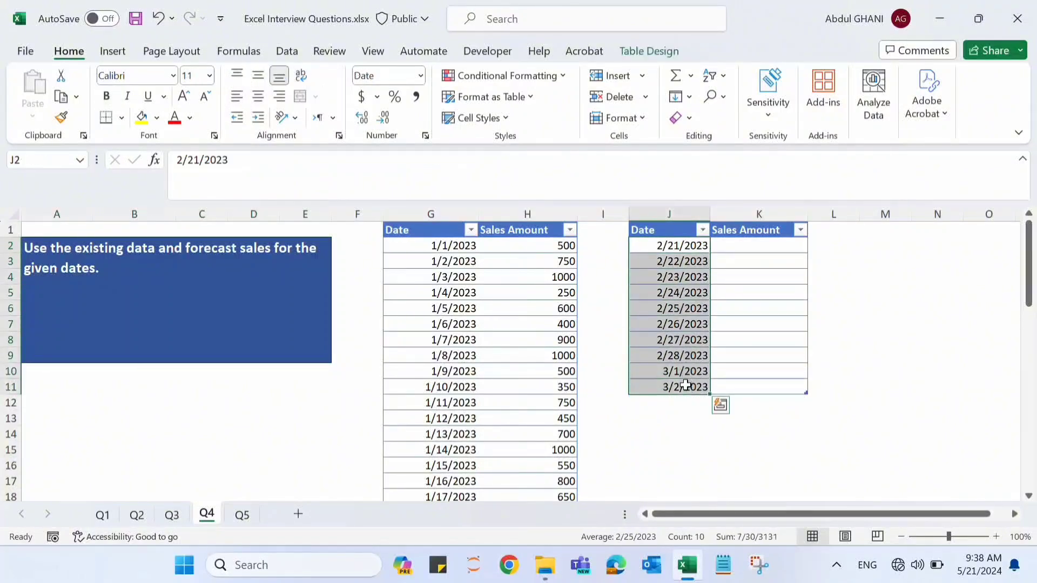
{"action": "left_click", "coordinate": [784, 243]}
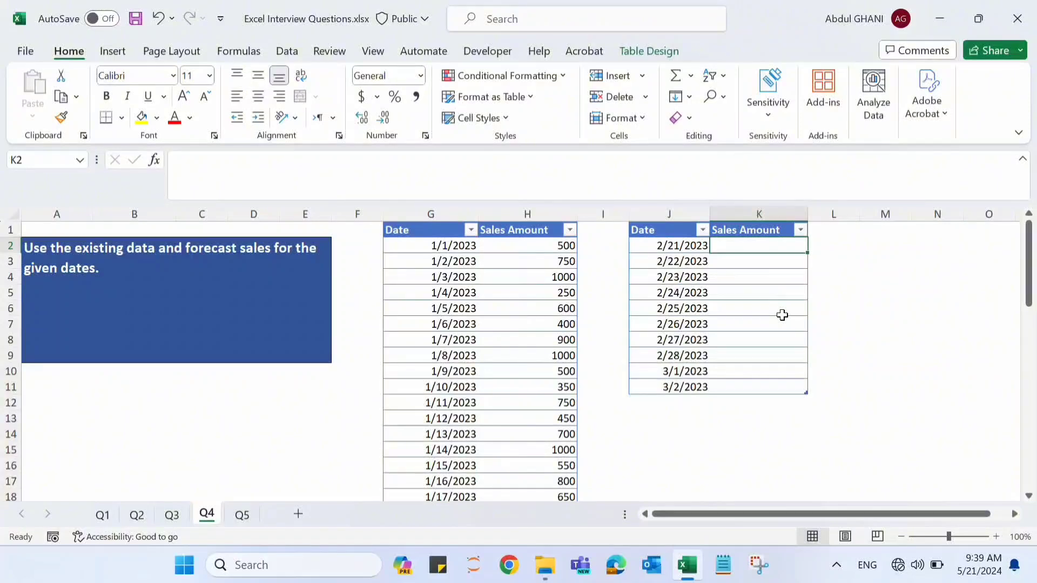
{"action": "type", "text": "="}
{"action": "type", "text": "fore"}
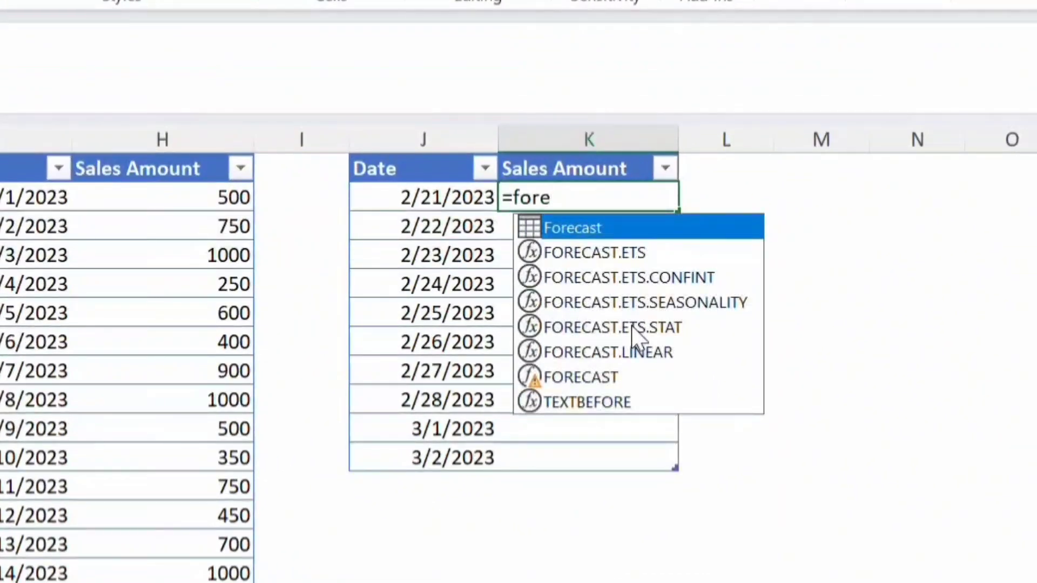
{"action": "key", "text": "Down"}
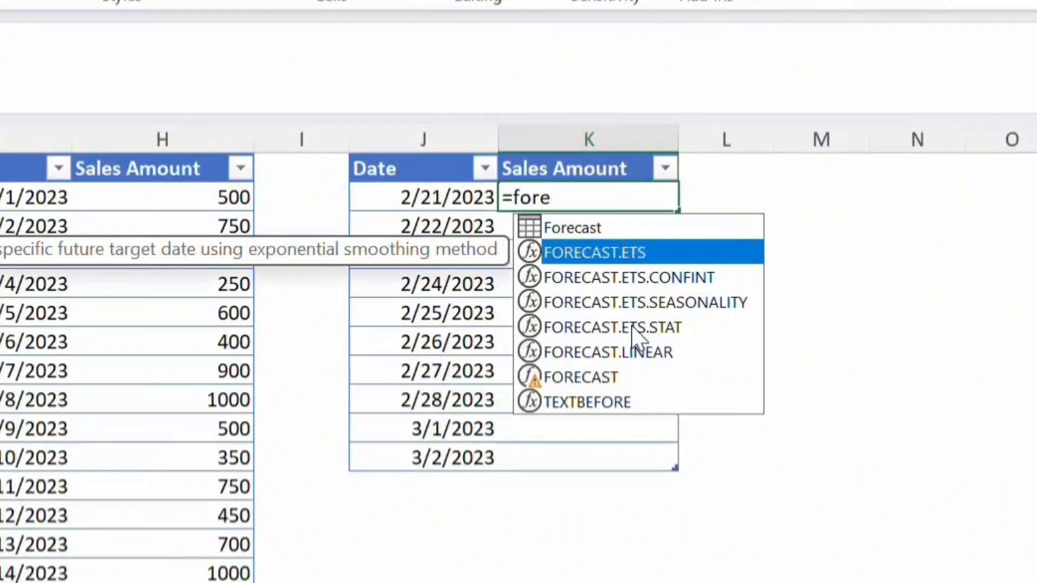
{"action": "key", "text": "Tab"}
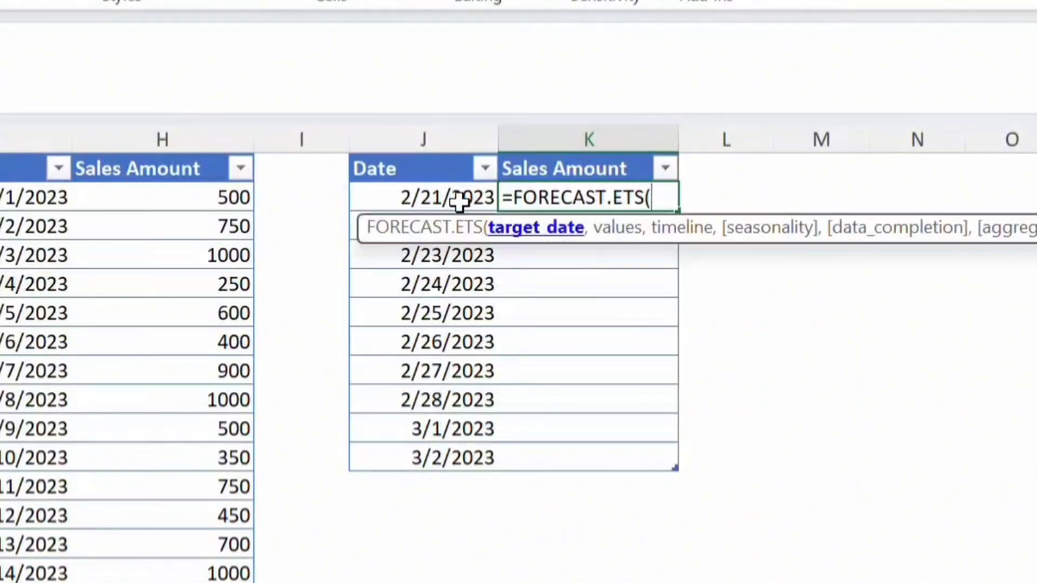
{"action": "left_click", "coordinate": [430, 199]}
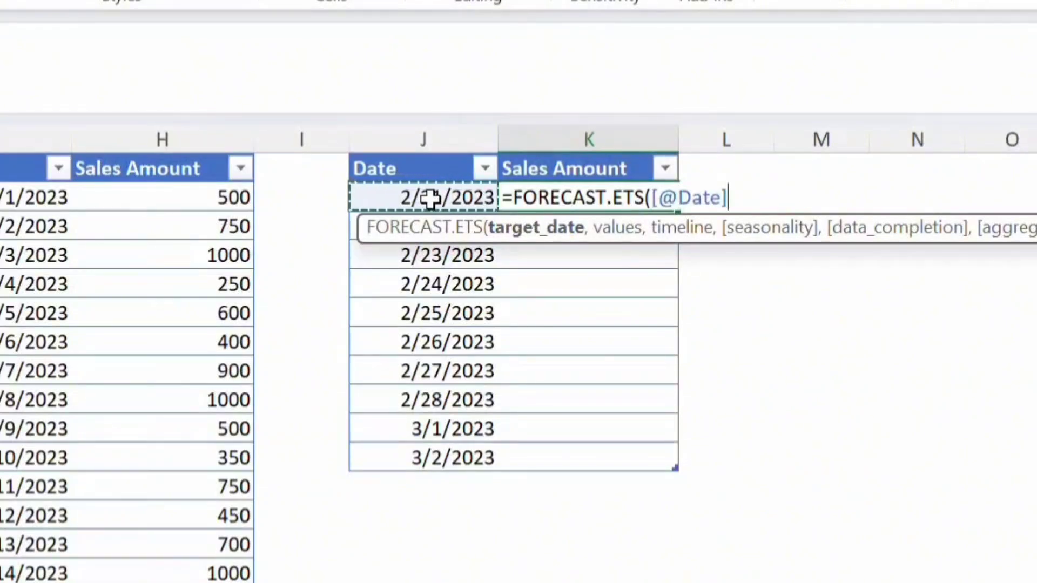
{"action": "type", "text": ","}
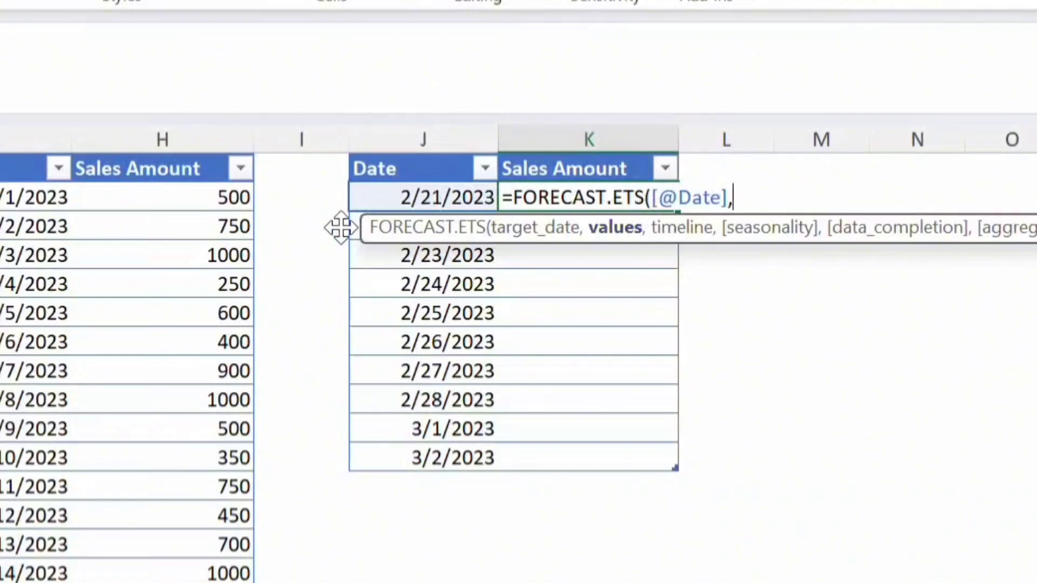
{"action": "left_click", "coordinate": [147, 153]}
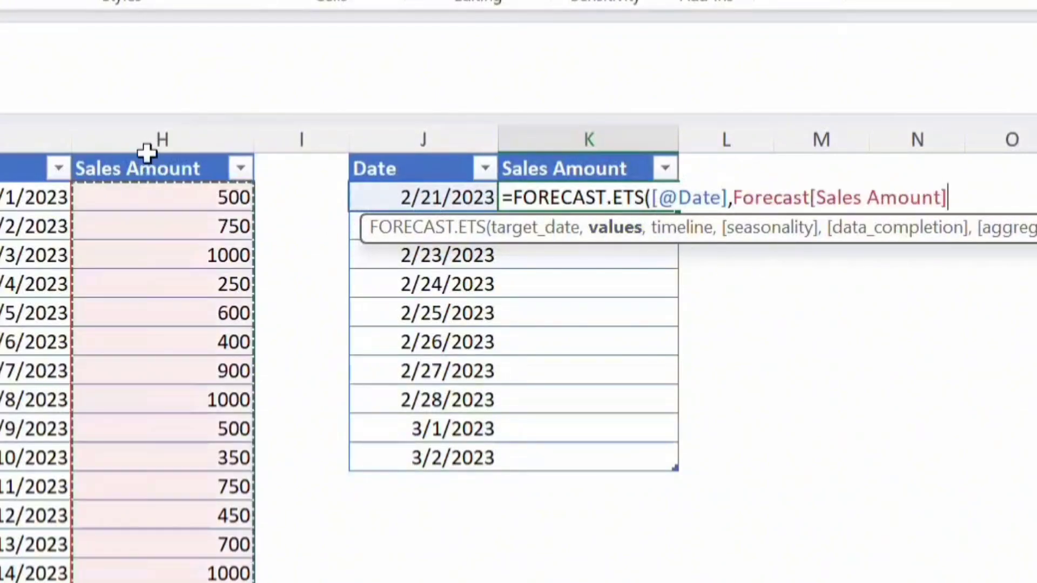
{"action": "type", "text": ","}
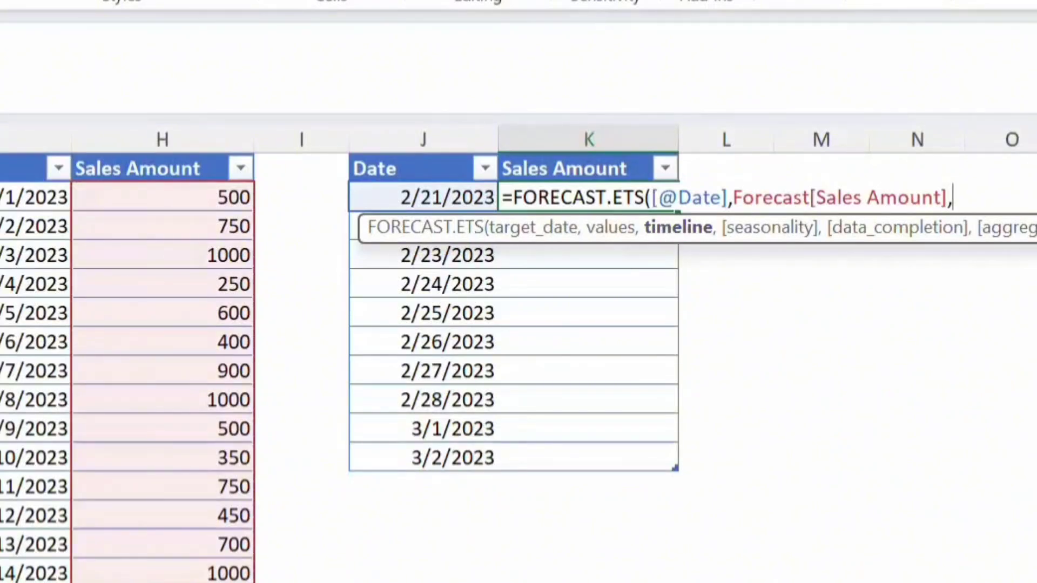
{"action": "left_click", "coordinate": [4, 153]}
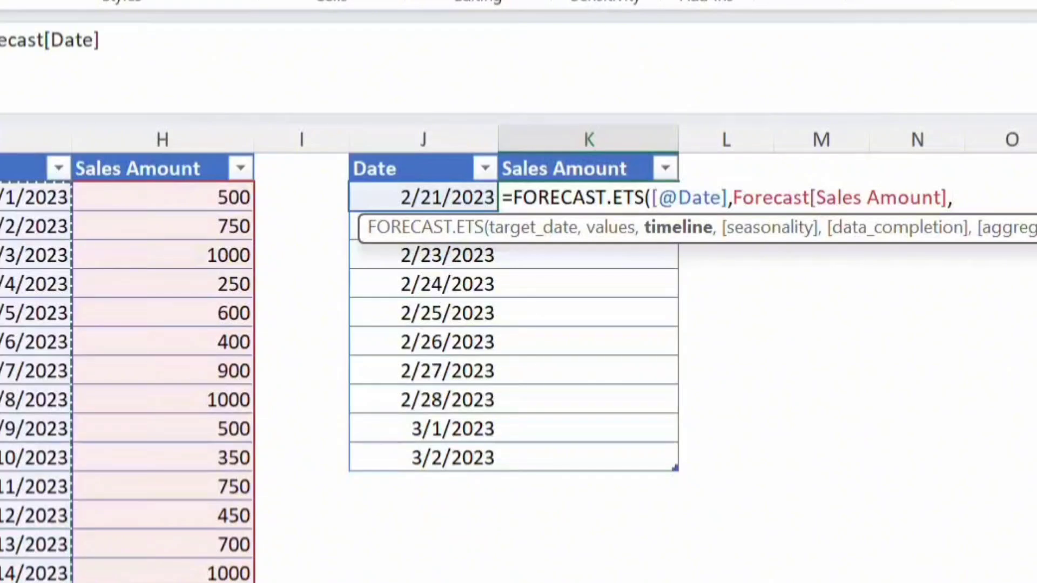
{"action": "type", "text": ")"}
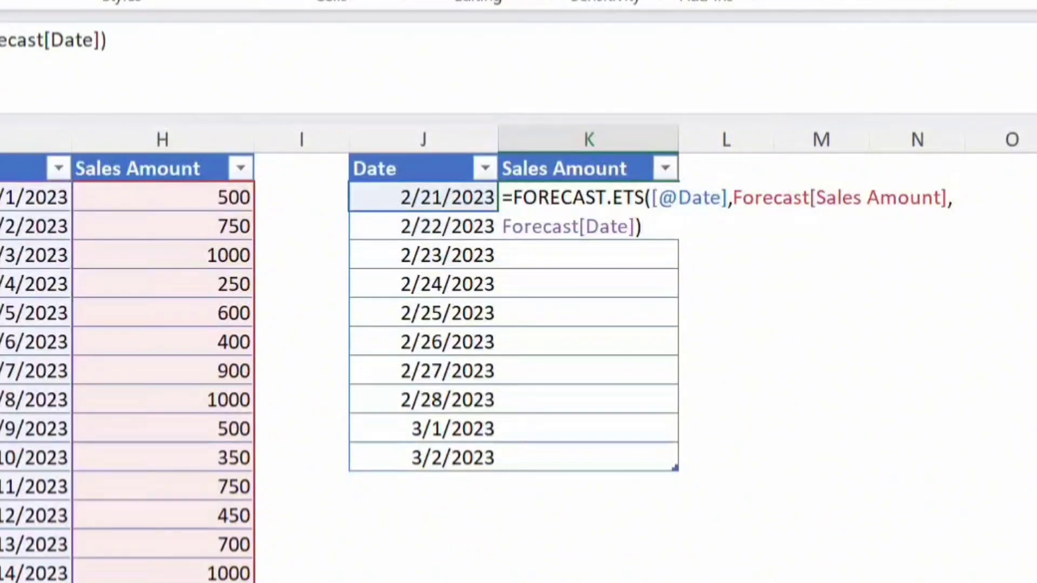
{"action": "key", "text": "Return"}
{"action": "key", "text": "Up"}
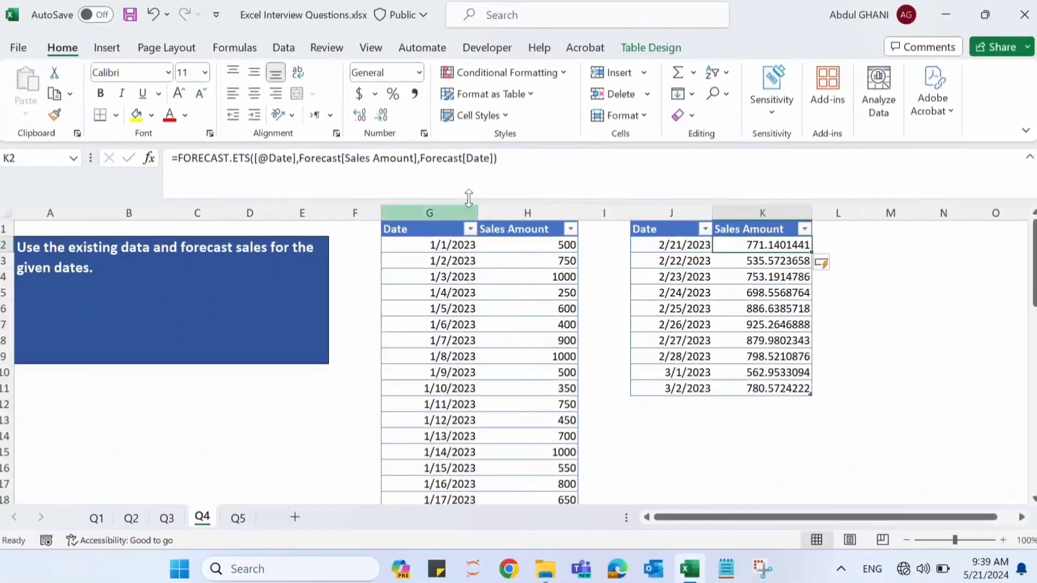
{"action": "left_click_drag", "start_coordinate": [679, 243], "coordinate": [760, 381]}
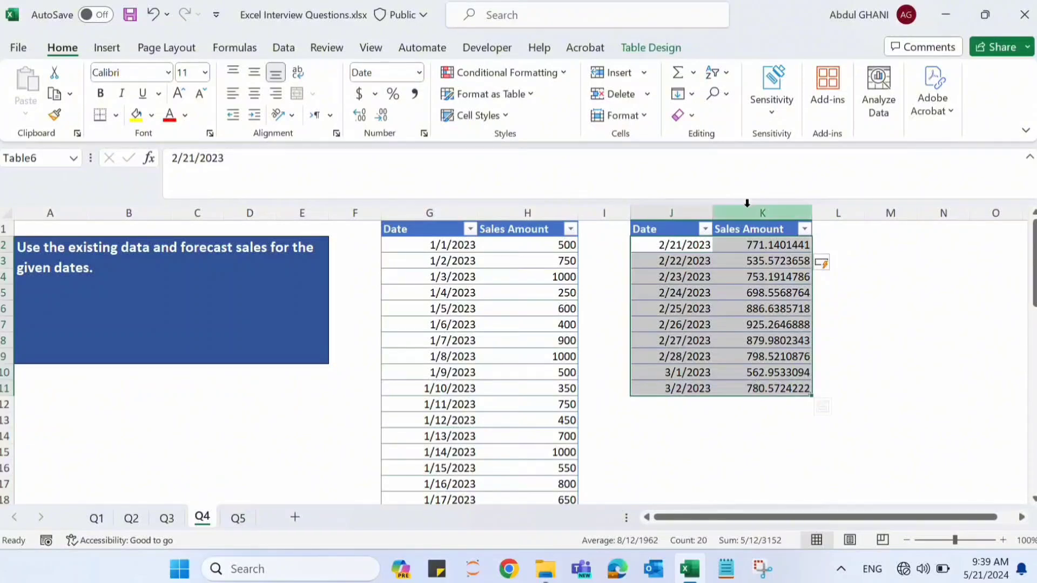
{"action": "left_click", "coordinate": [781, 245]}
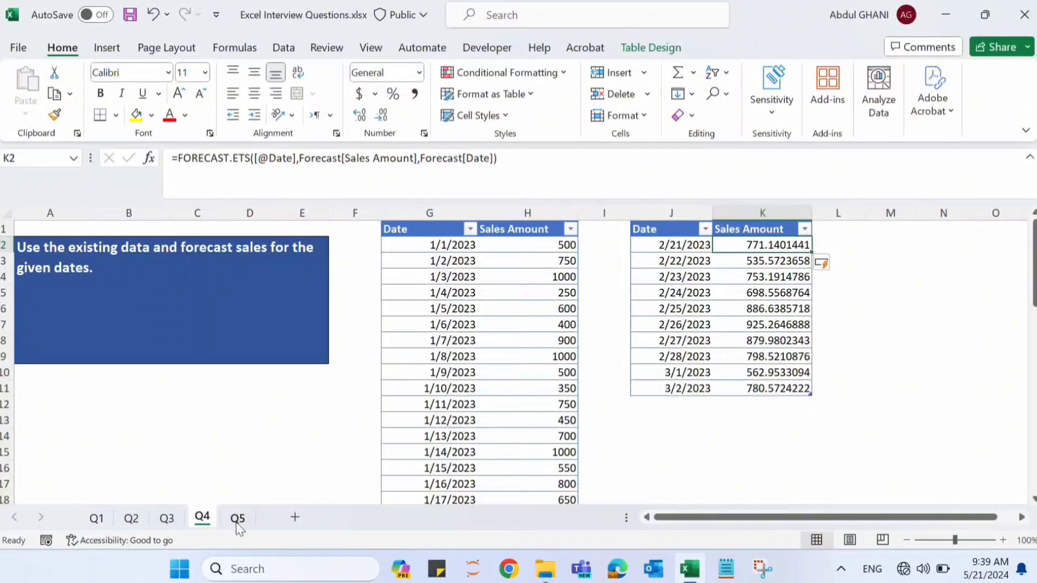
On sheet Q5, examine the employee table, the Departments range in column A and the dropdown question in H1
{"action": "left_click", "coordinate": [238, 519]}
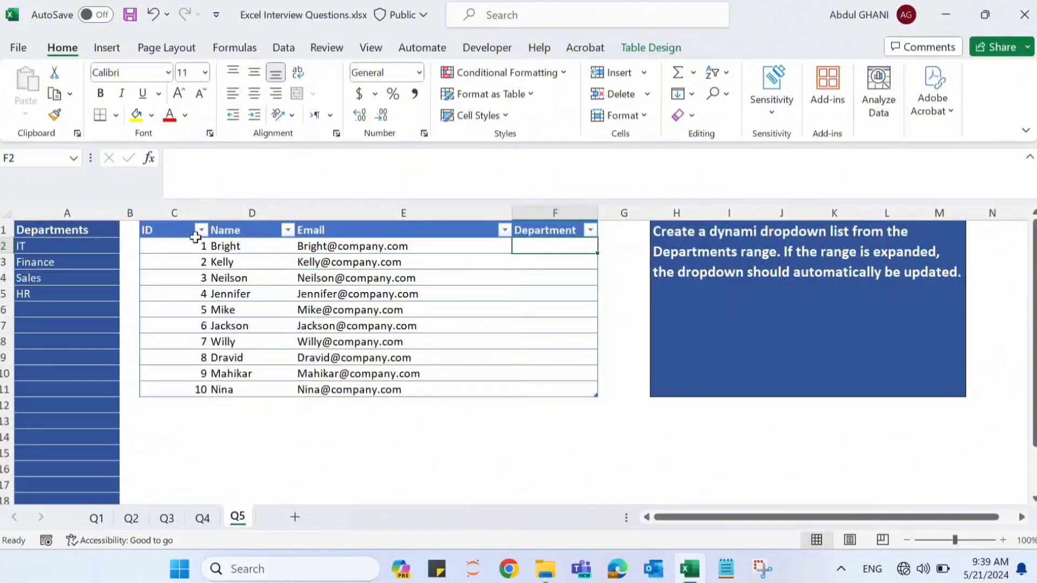
{"action": "left_click_drag", "start_coordinate": [174, 230], "coordinate": [549, 383]}
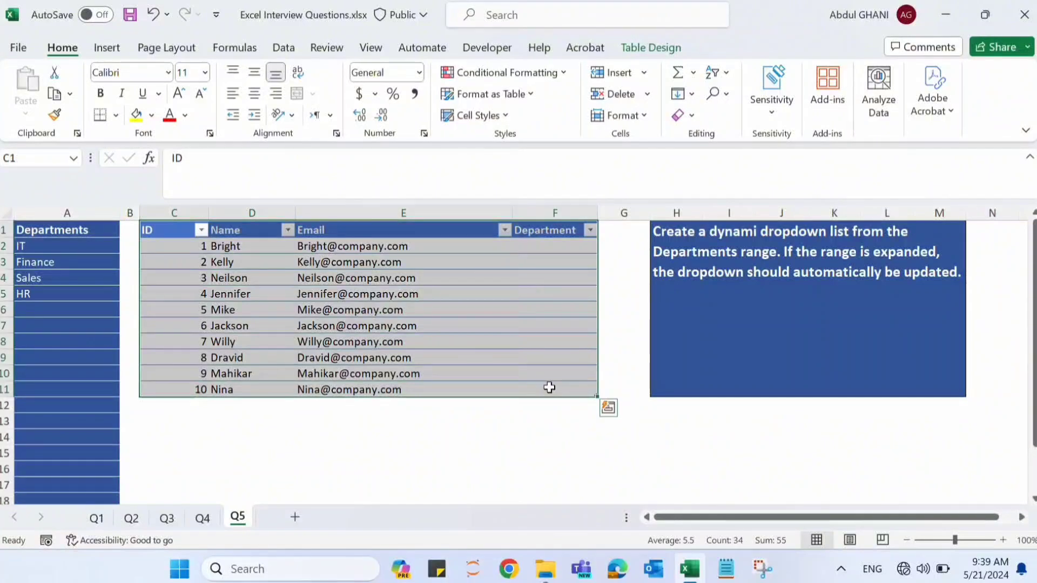
{"action": "left_click", "coordinate": [556, 296]}
{"action": "left_click_drag", "start_coordinate": [42, 231], "coordinate": [46, 344]}
{"action": "left_click", "coordinate": [734, 273]}
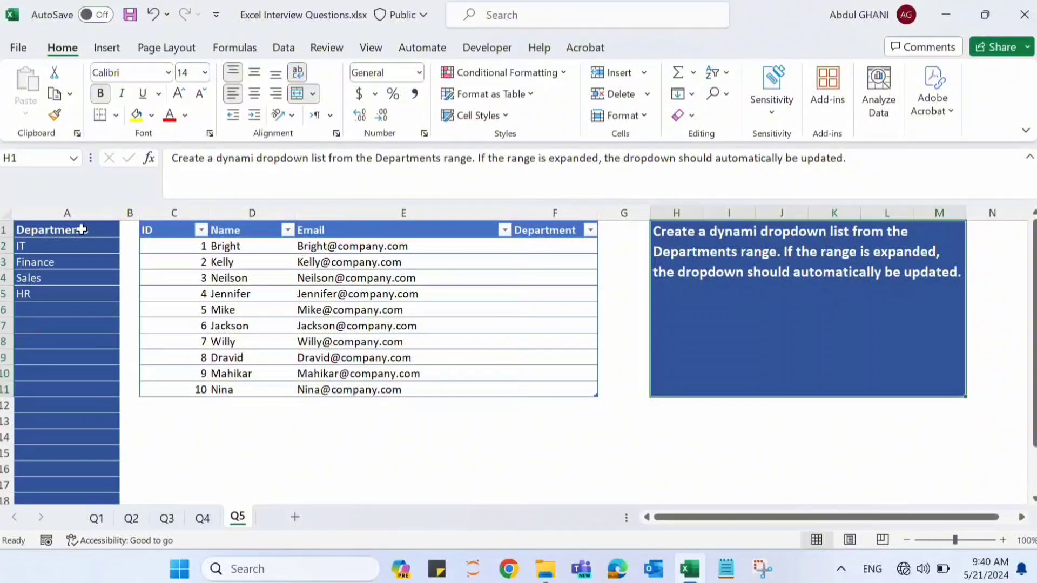
{"action": "left_click_drag", "start_coordinate": [68, 244], "coordinate": [67, 422]}
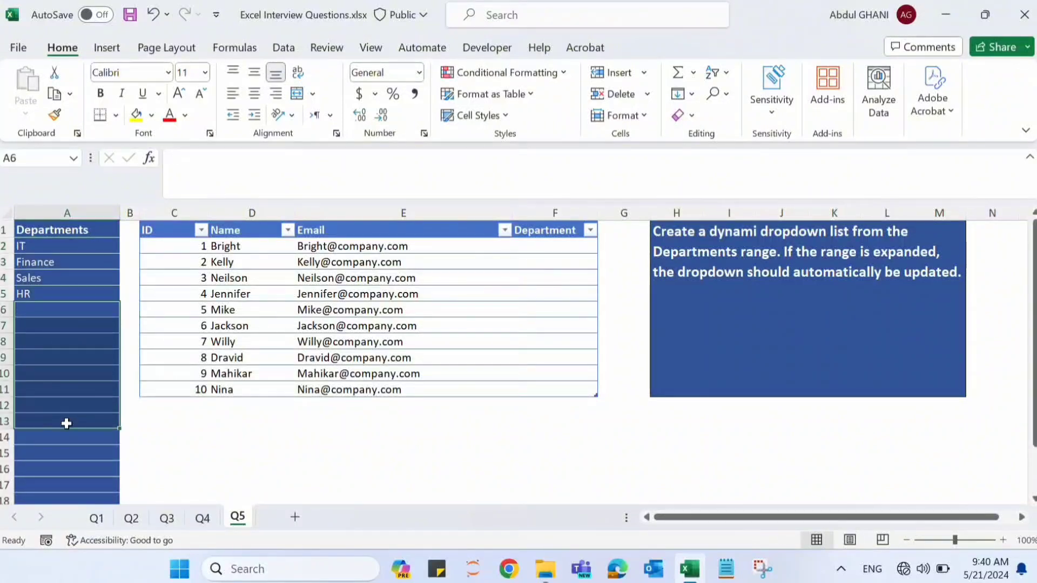
Start a new workbook-scope defined name called Departments in the Name Manager
{"action": "left_click", "coordinate": [543, 245]}
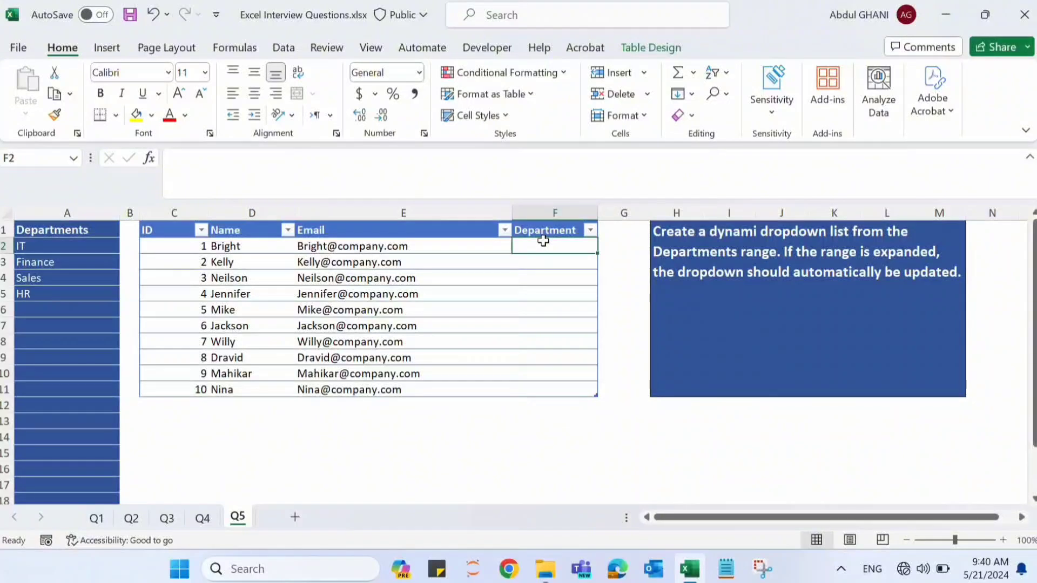
{"action": "left_click", "coordinate": [236, 48]}
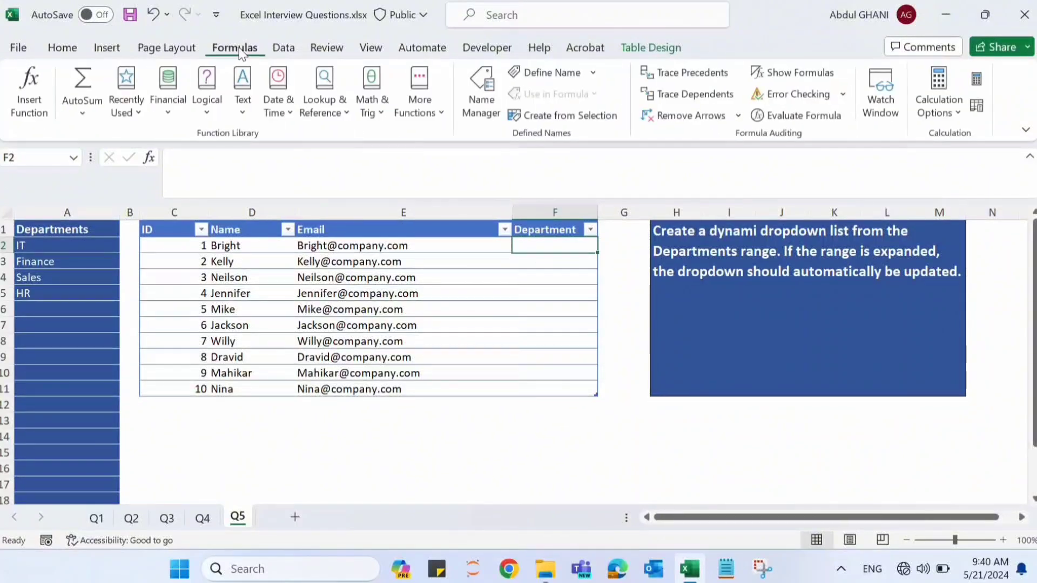
{"action": "left_click", "coordinate": [488, 97]}
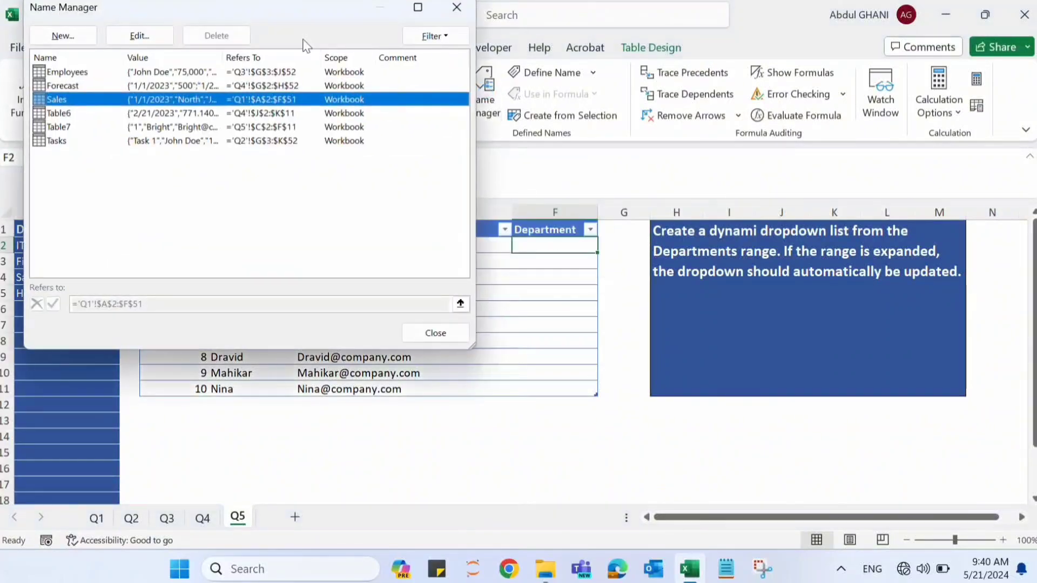
{"action": "left_click_drag", "start_coordinate": [250, 15], "coordinate": [754, 85]}
{"action": "left_click", "coordinate": [565, 105]}
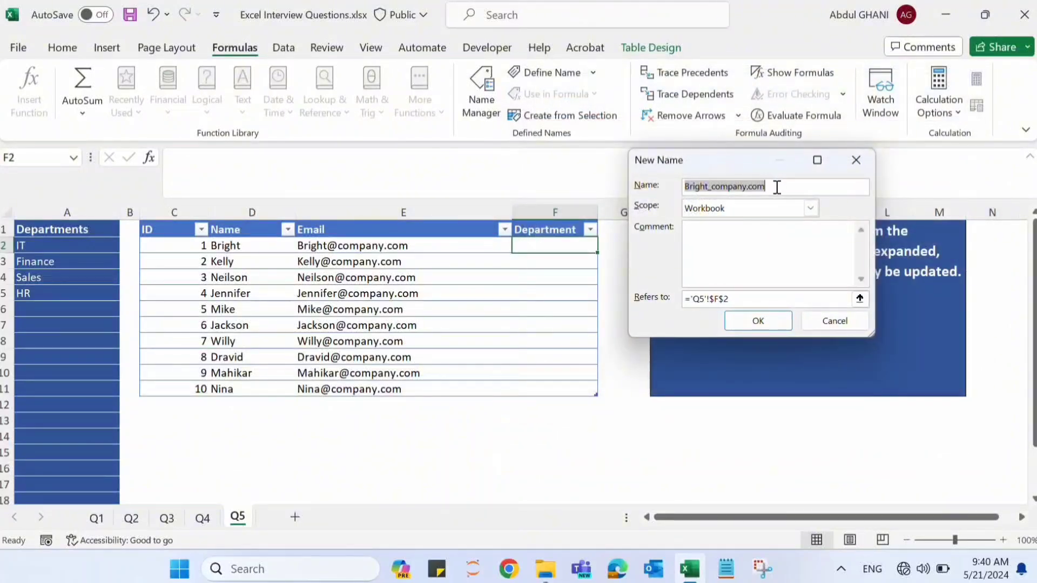
{"action": "type", "text": "Departments"}
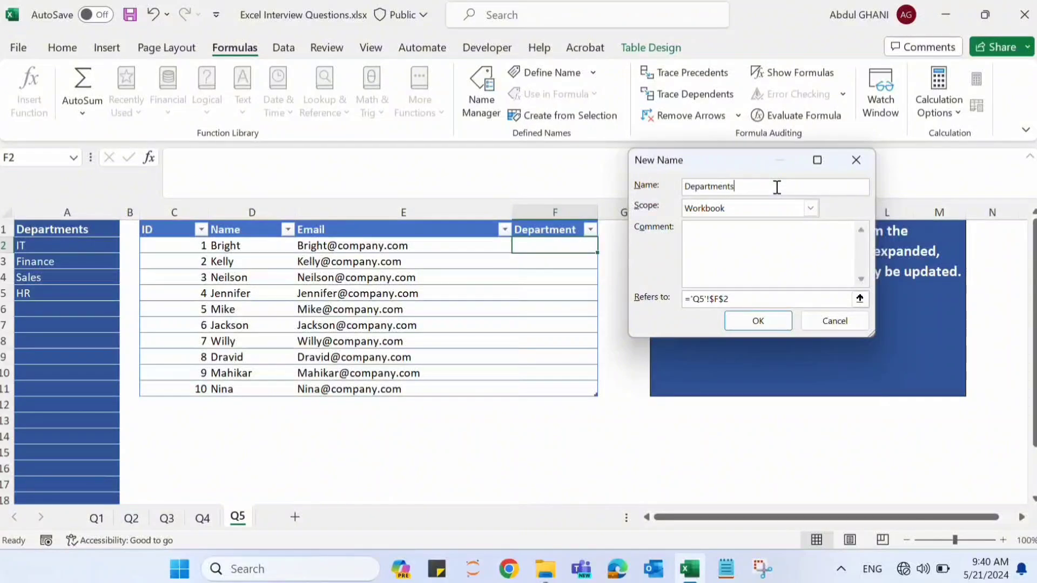
Replace the name's reference with the start of an OFFSET formula anchored at 'Q5'!$A$2 with a row offset of 0
{"action": "left_click", "coordinate": [746, 298]}
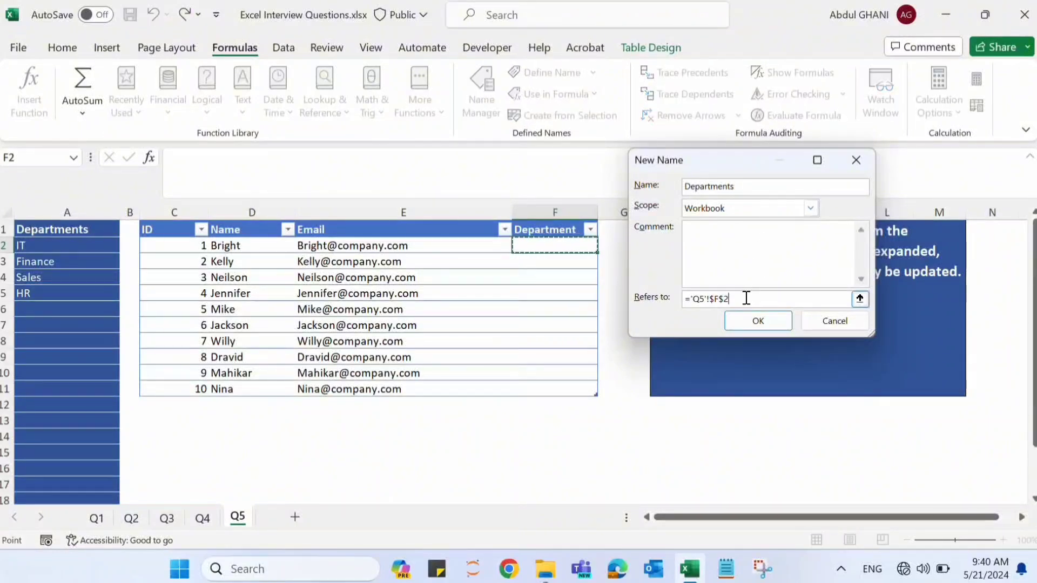
{"action": "key", "text": "BackSpace"}
{"action": "key", "text": "BackSpace"}
{"action": "key", "text": "BackSpace"}
{"action": "key", "text": "BackSpace"}
{"action": "key", "text": "BackSpace"}
{"action": "key", "text": "BackSpace"}
{"action": "key", "text": "BackSpace"}
{"action": "key", "text": "BackSpace"}
{"action": "key", "text": "BackSpace"}
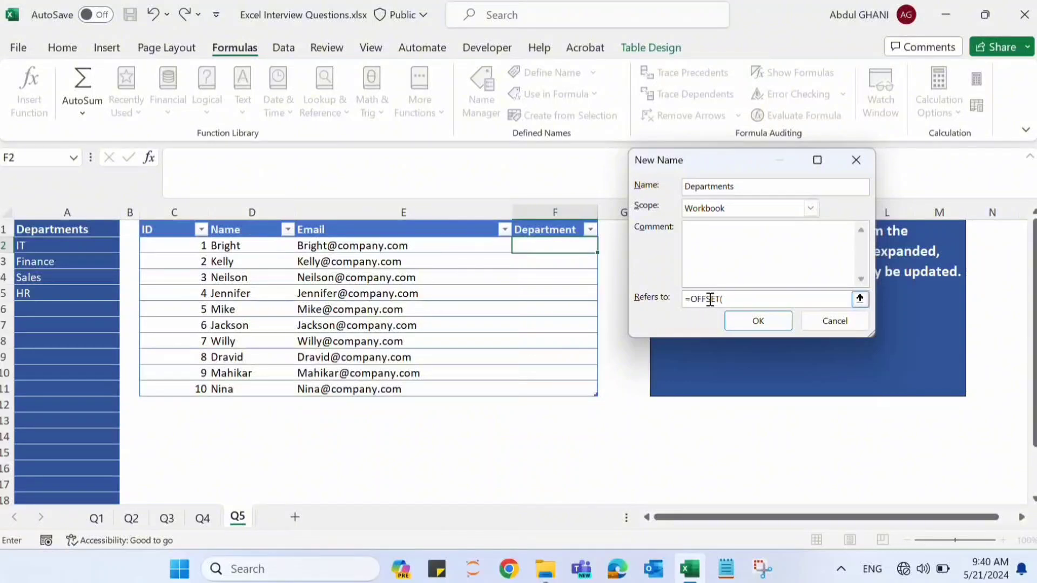
{"action": "left_click", "coordinate": [63, 247]}
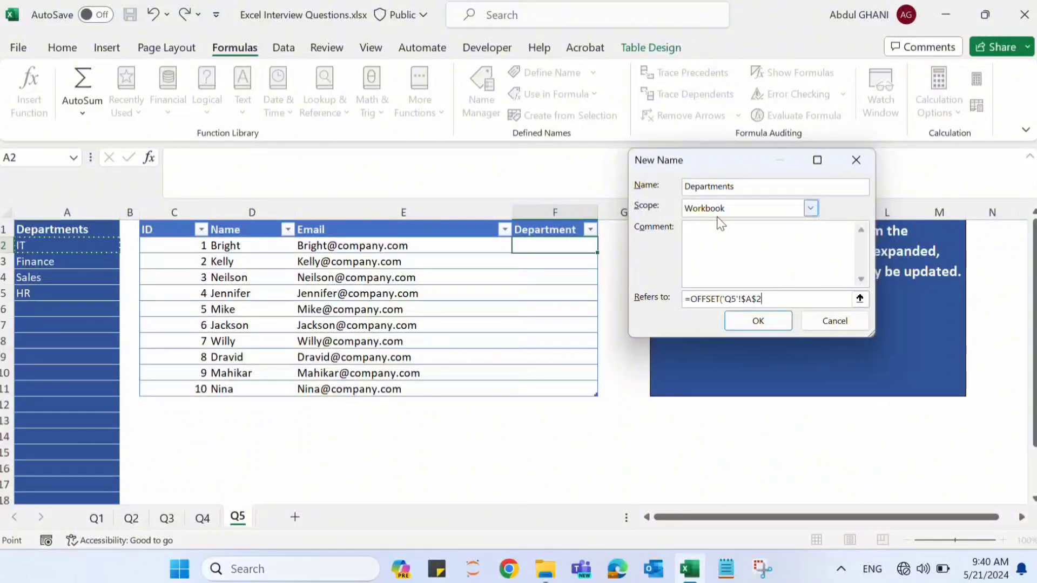
{"action": "type", "text": ",0"}
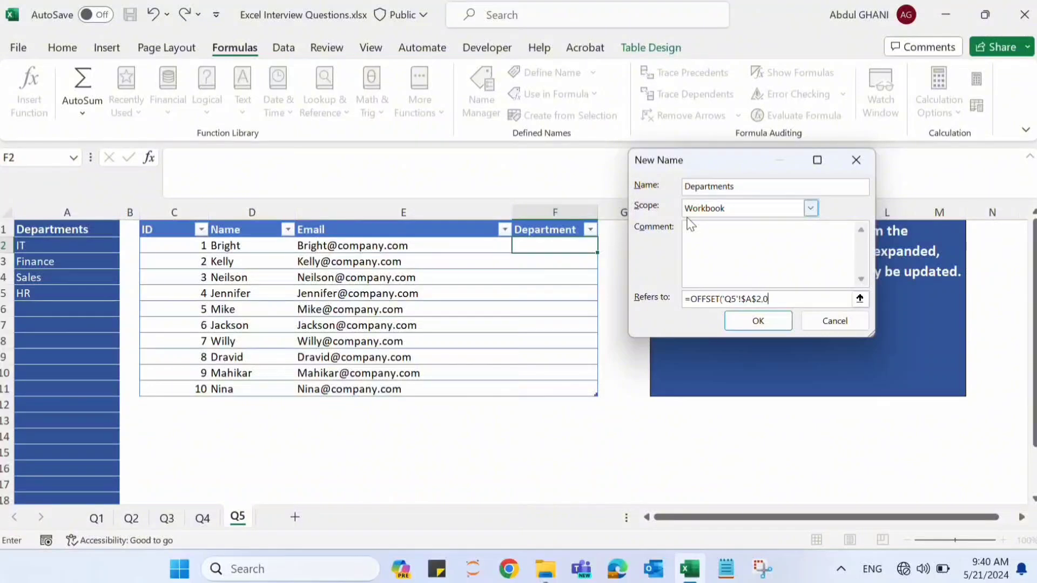
Complete the reference as =OFFSET('Q5'!$A$2,0,0,COUNTA('Q5'!$A:$A),1), save the Departments name and leave the Name Manager
{"action": "type", "text": ","}
{"action": "type", "text": "0,COUNTS"}
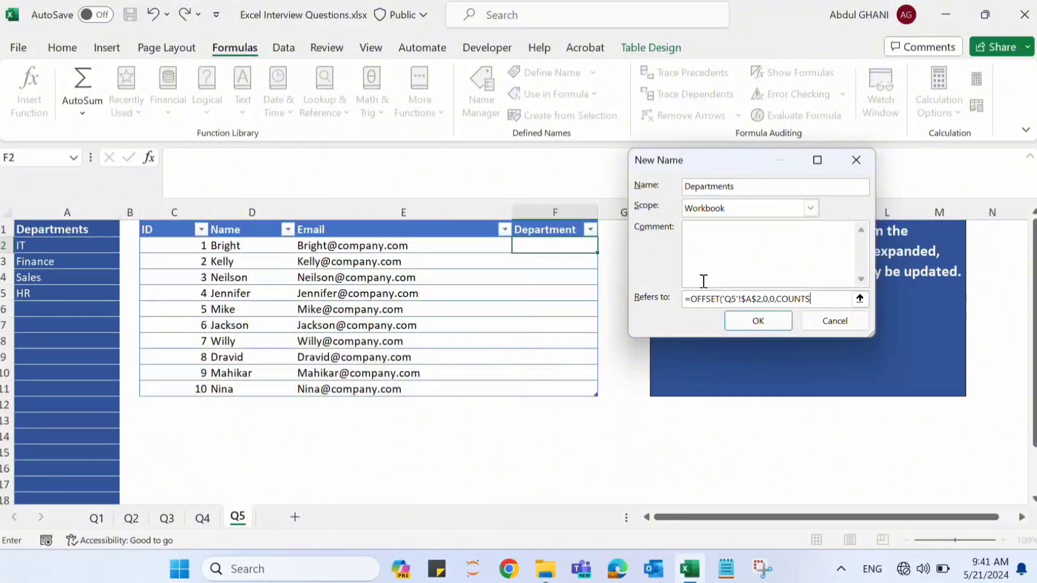
{"action": "key", "text": "BackSpace"}
{"action": "type", "text": "A("}
{"action": "left_click", "coordinate": [67, 211]}
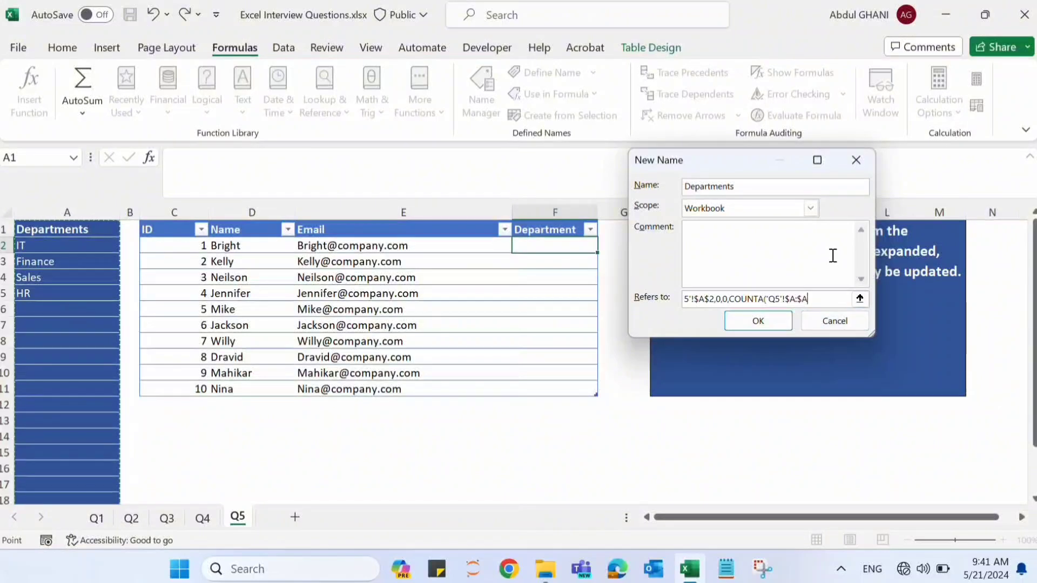
{"action": "type", "text": ")"}
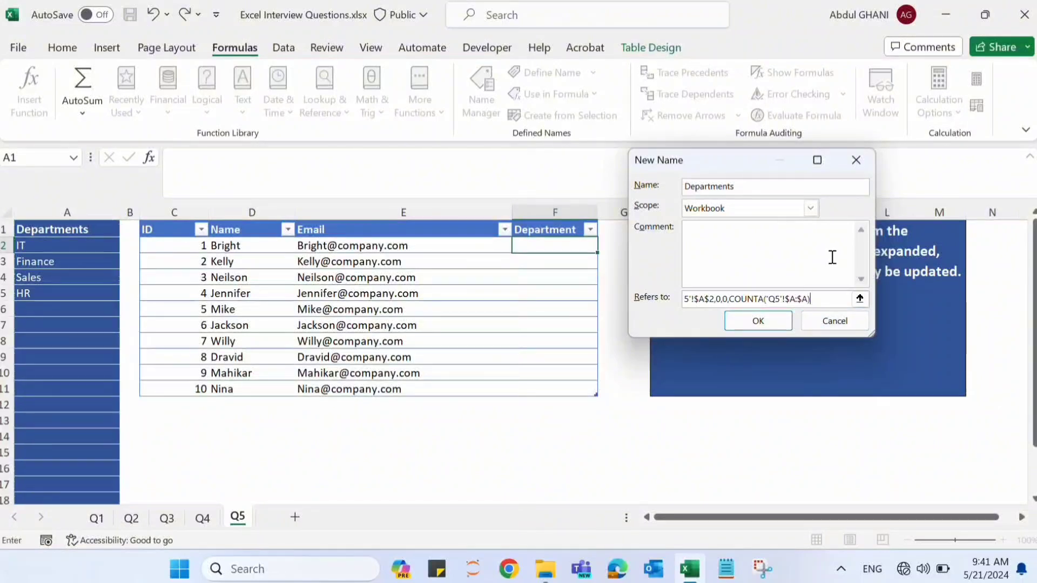
{"action": "type", "text": ",1)"}
{"action": "left_click", "coordinate": [755, 321]}
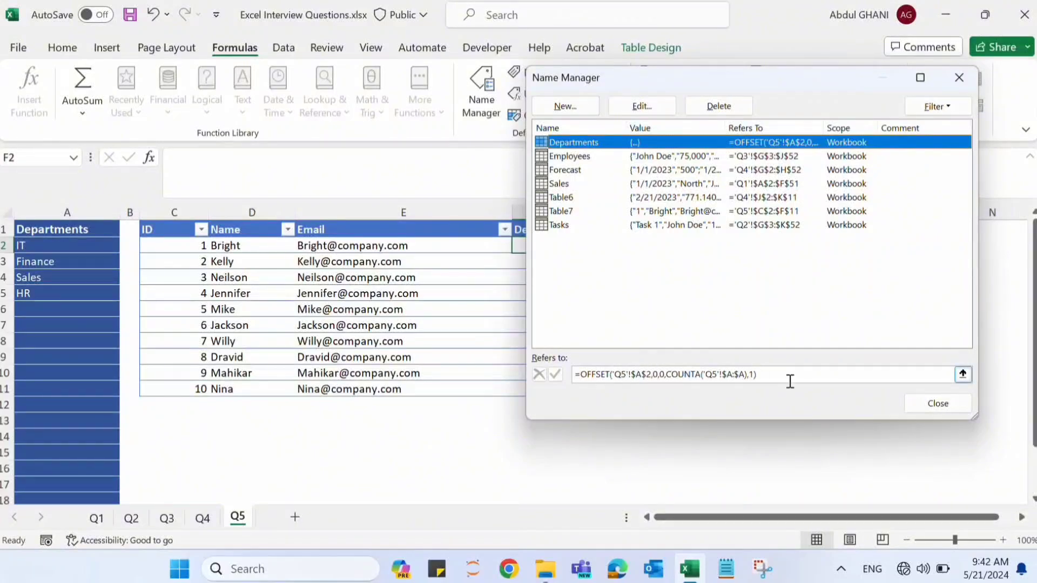
{"action": "left_click", "coordinate": [931, 406]}
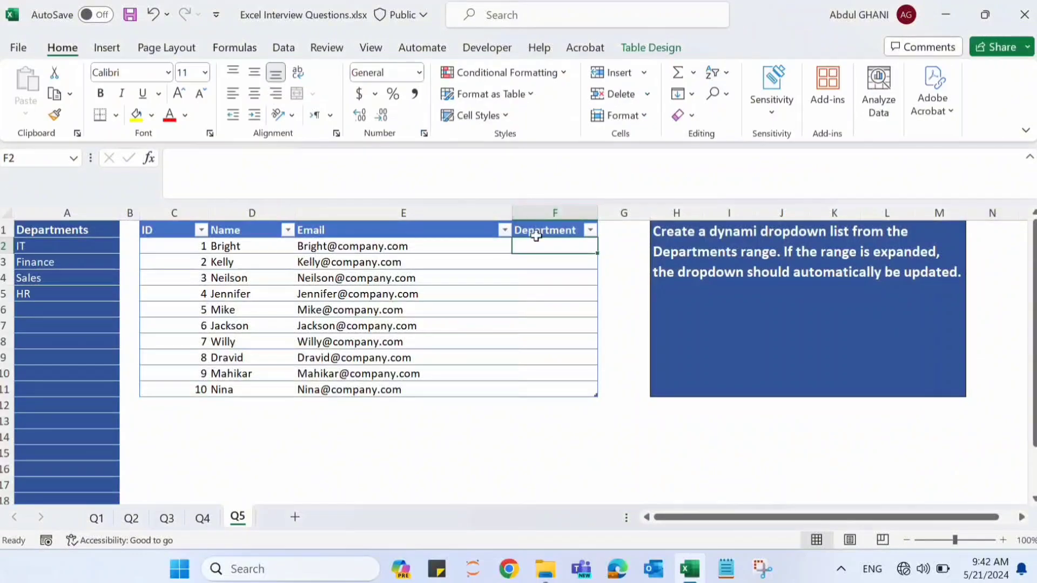
Apply List data validation with the source =Departments to the Department cells F2:F11
{"action": "left_click_drag", "start_coordinate": [536, 247], "coordinate": [530, 391]}
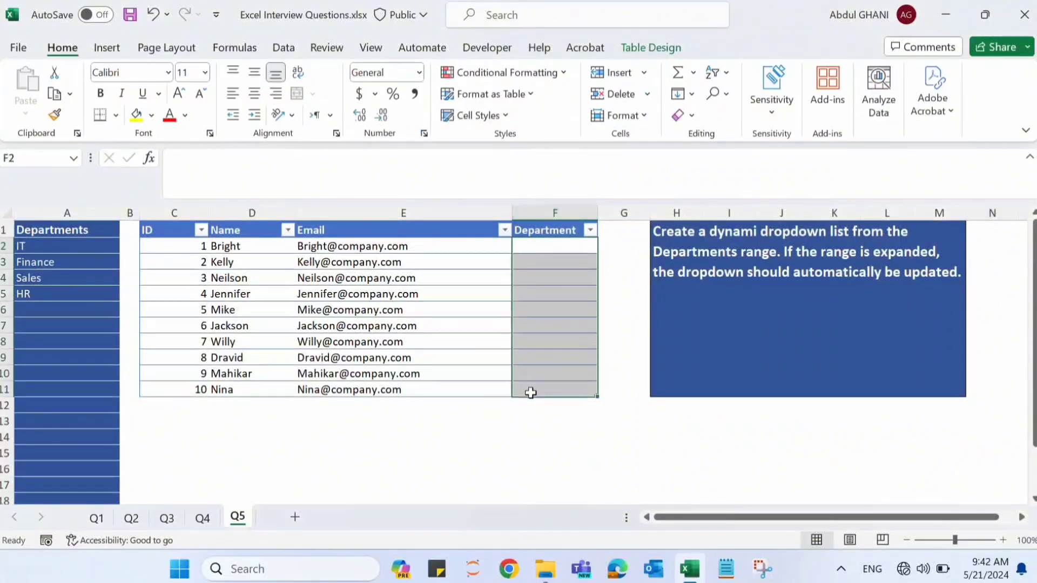
{"action": "left_click", "coordinate": [290, 51]}
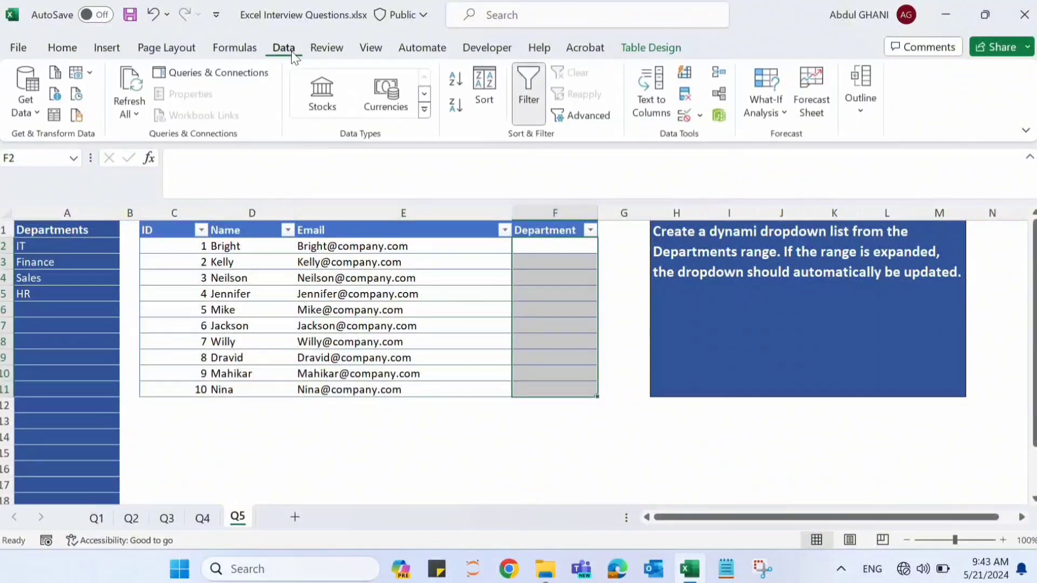
{"action": "left_click", "coordinate": [684, 115]}
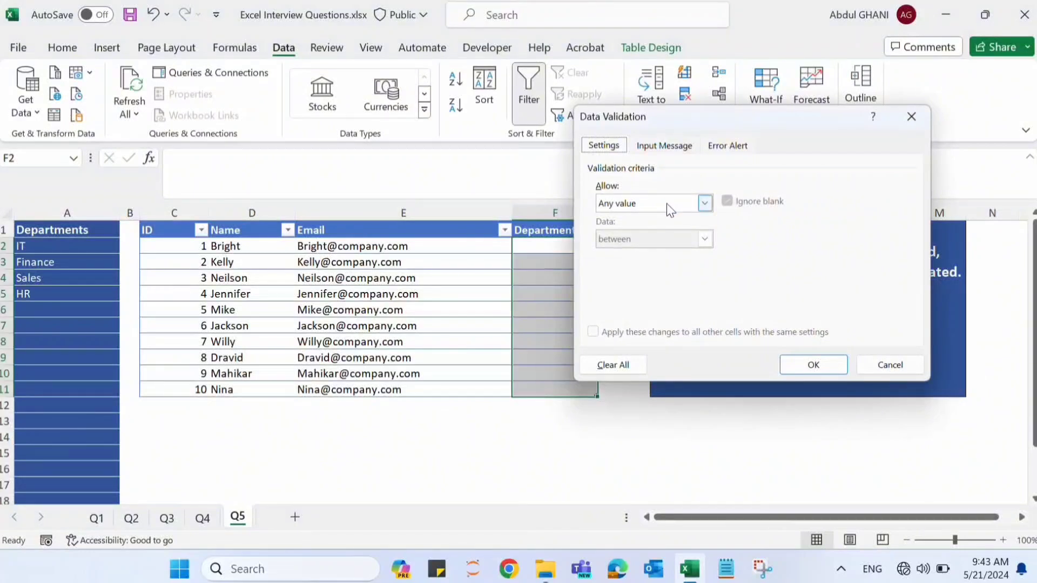
{"action": "left_click", "coordinate": [633, 204]}
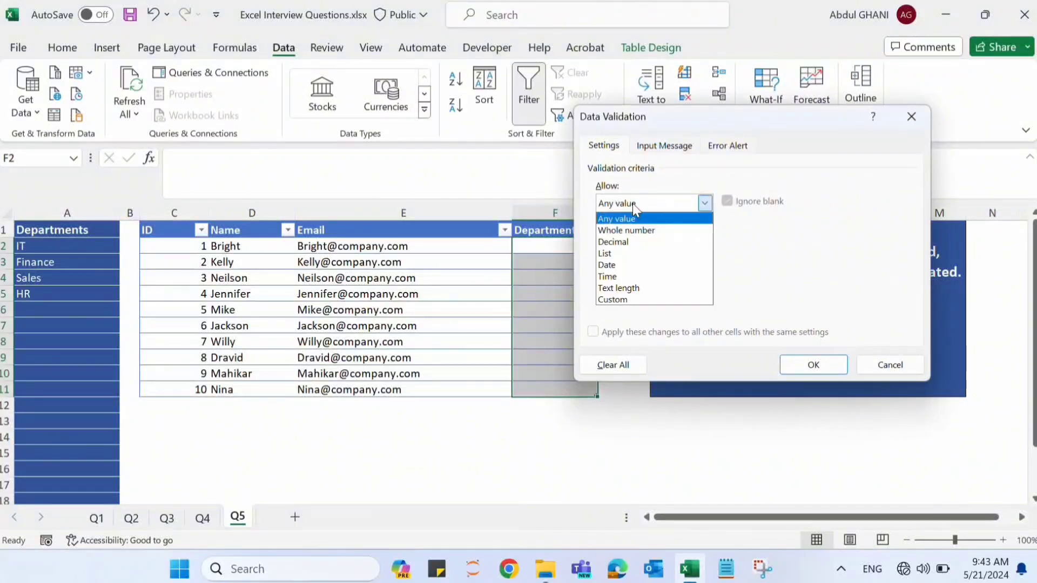
{"action": "left_click", "coordinate": [638, 253]}
{"action": "left_click", "coordinate": [638, 272]}
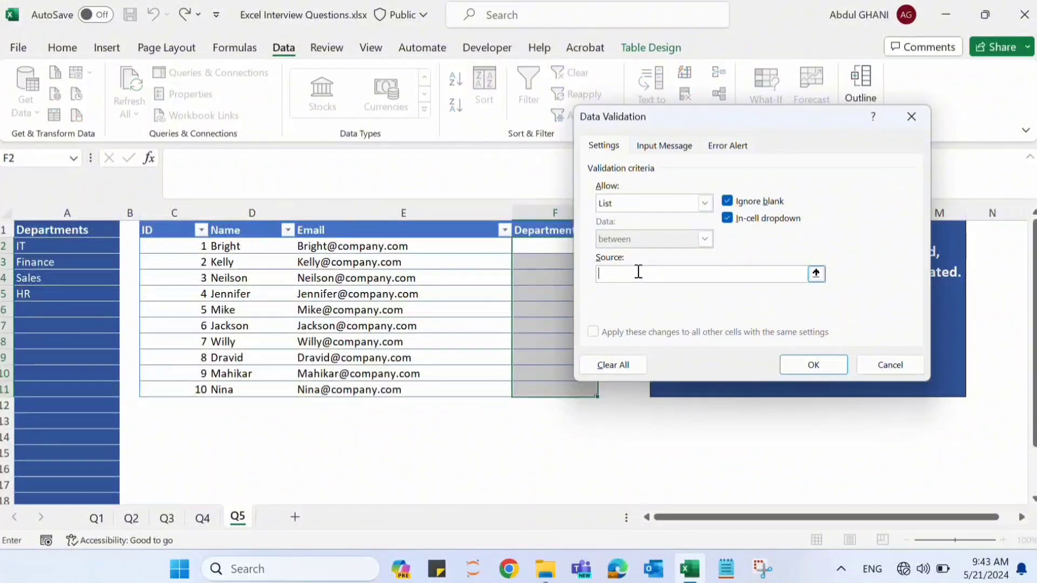
{"action": "type", "text": "=Departments"}
{"action": "left_click", "coordinate": [813, 365]}
Open the dropdown in F2 to check its options against the Departments range, and select the first empty cell A6
{"action": "left_click", "coordinate": [587, 245]}
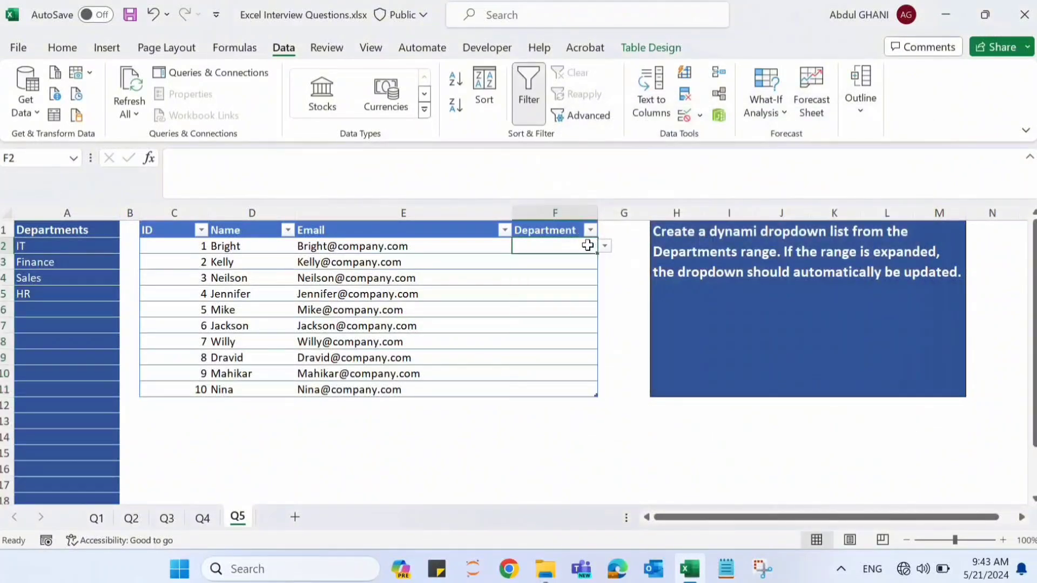
{"action": "left_click", "coordinate": [604, 246]}
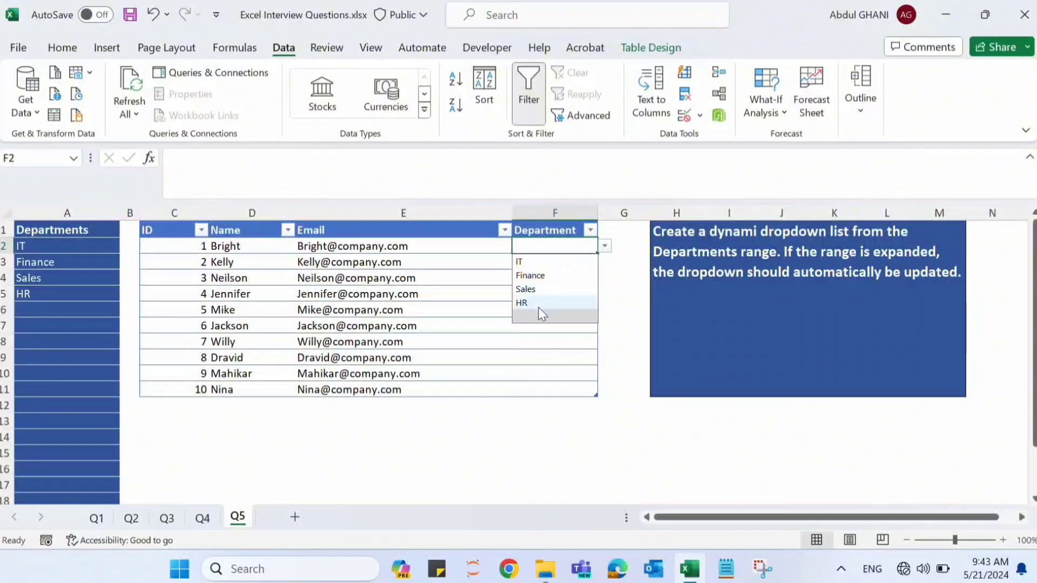
{"action": "left_click", "coordinate": [97, 309]}
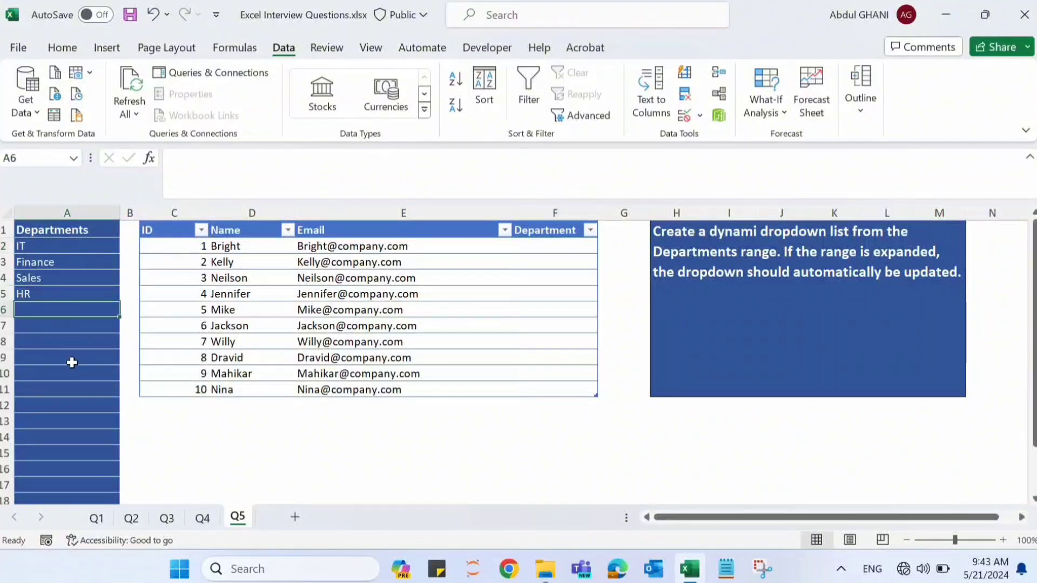
Extend the Departments list in A6:A10 with Communication, Logistics, Security, IM and Support
{"action": "type", "text": "Communication"}
{"action": "key", "text": "Return"}
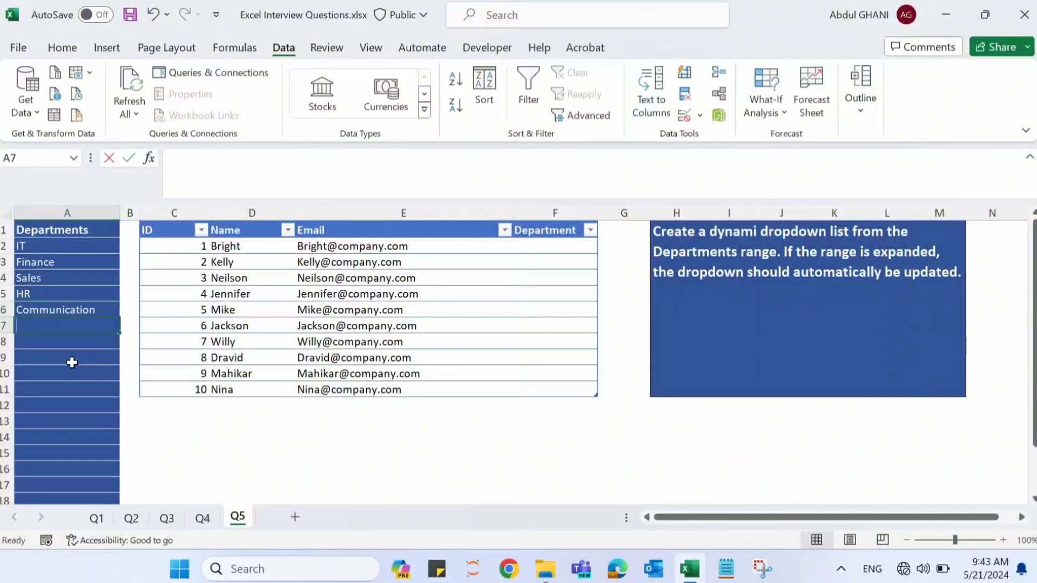
{"action": "type", "text": "Logistics"}
{"action": "key", "text": "Return"}
{"action": "type", "text": "Securit"}
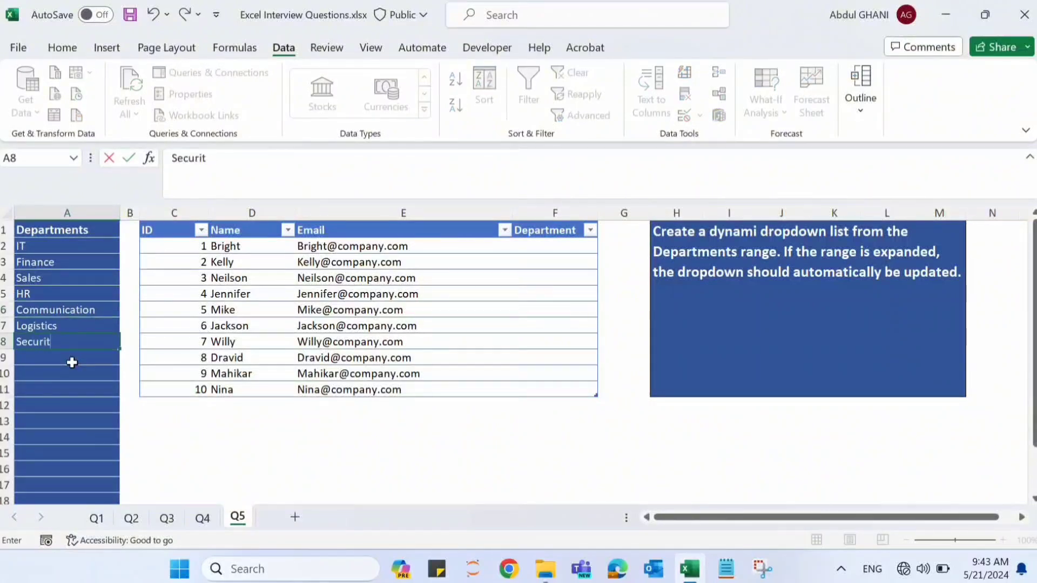
{"action": "type", "text": "y"}
{"action": "key", "text": "Return"}
{"action": "type", "text": "UIn"}
{"action": "type", "text": "M"}
{"action": "key", "text": "Return"}
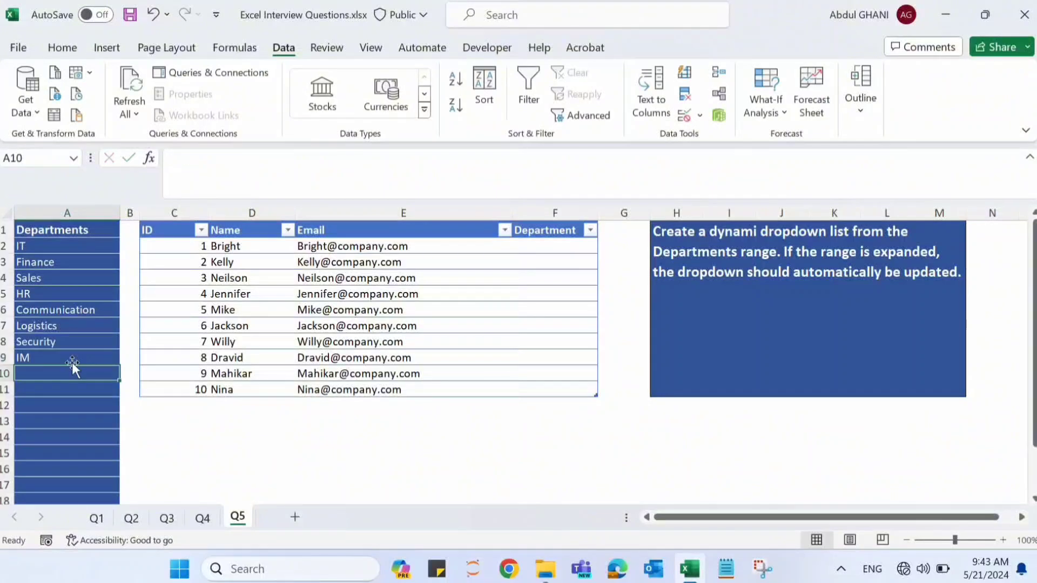
{"action": "type", "text": "Support"}
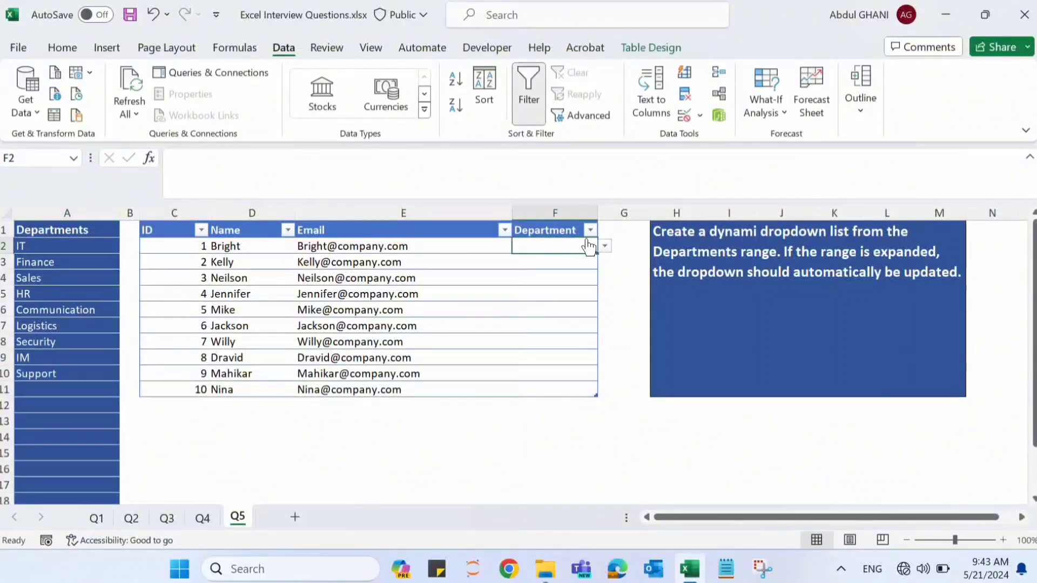
Check the dropdown options in F2 against the expanded list and delete the IM and Support entries from A9:A10
{"action": "left_click", "coordinate": [606, 248]}
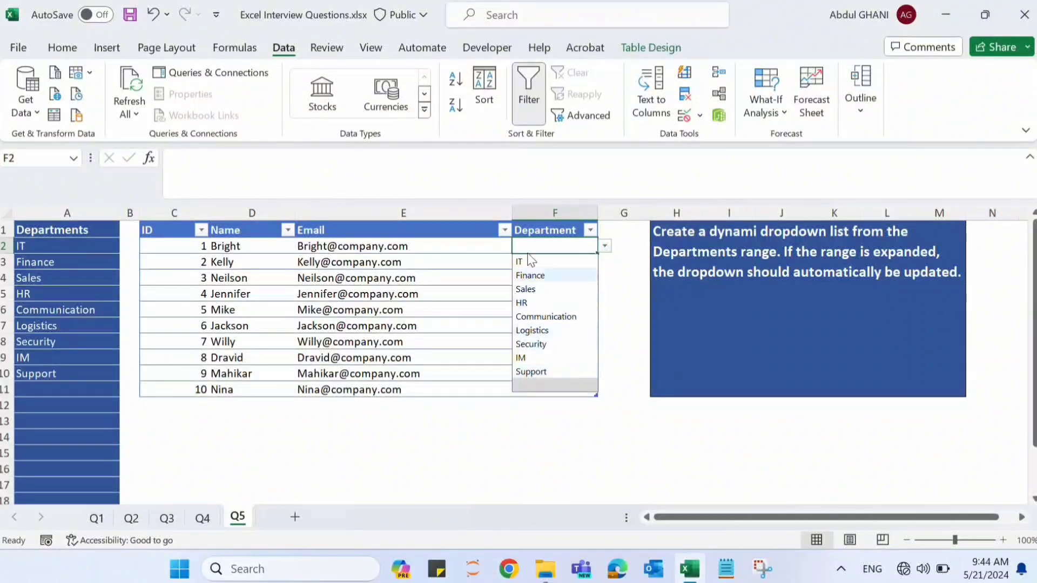
{"action": "left_click", "coordinate": [35, 355]}
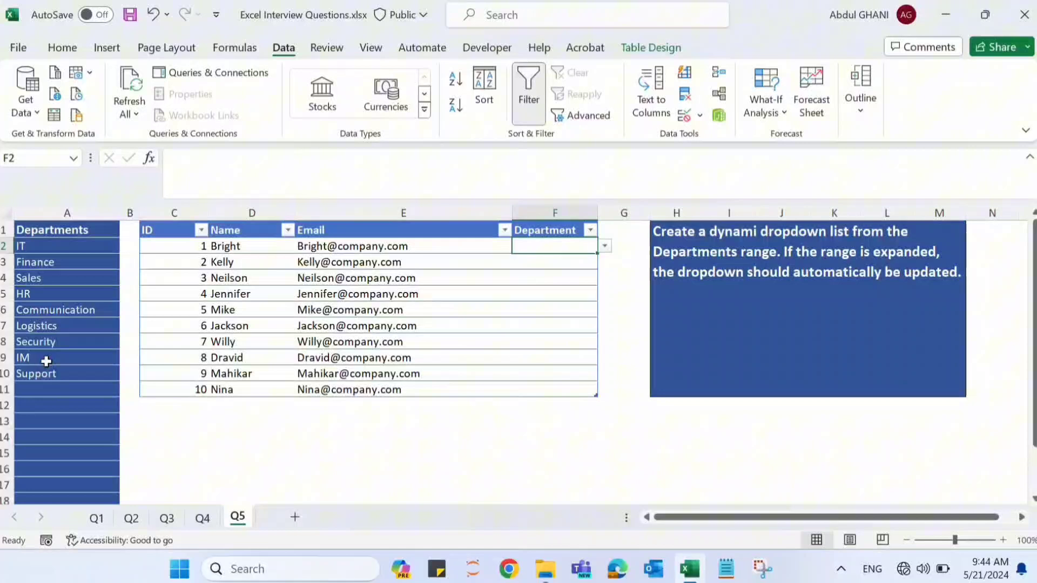
{"action": "left_click", "coordinate": [34, 263]}
{"action": "left_click_drag", "start_coordinate": [38, 359], "coordinate": [39, 372]}
{"action": "key", "text": "Delete"}
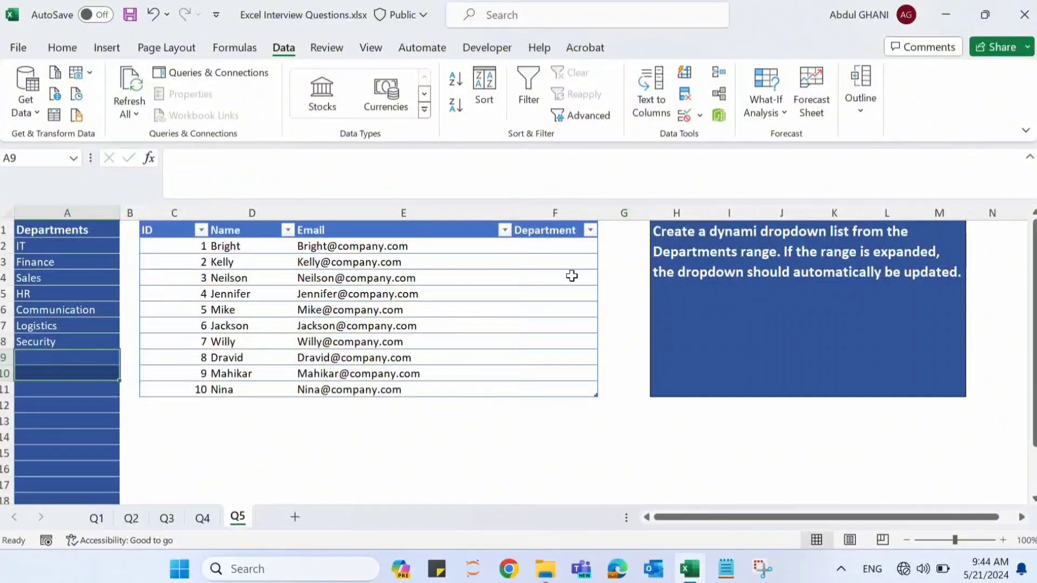
Open the dropdown in F4 to compare its options with the shortened Departments list, and select A8
{"action": "left_click", "coordinate": [572, 276]}
{"action": "left_click", "coordinate": [604, 277]}
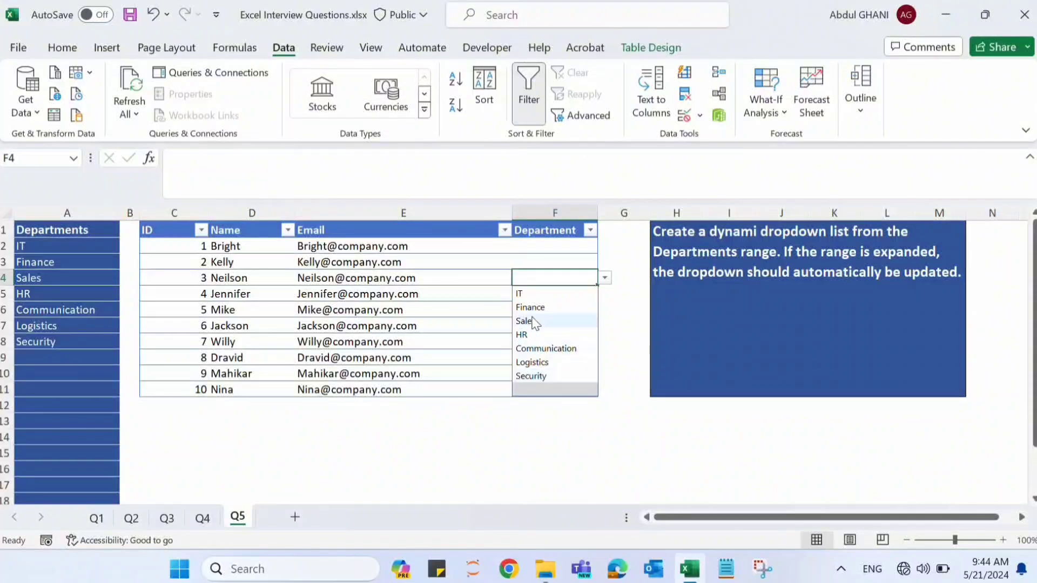
{"action": "left_click", "coordinate": [83, 337]}
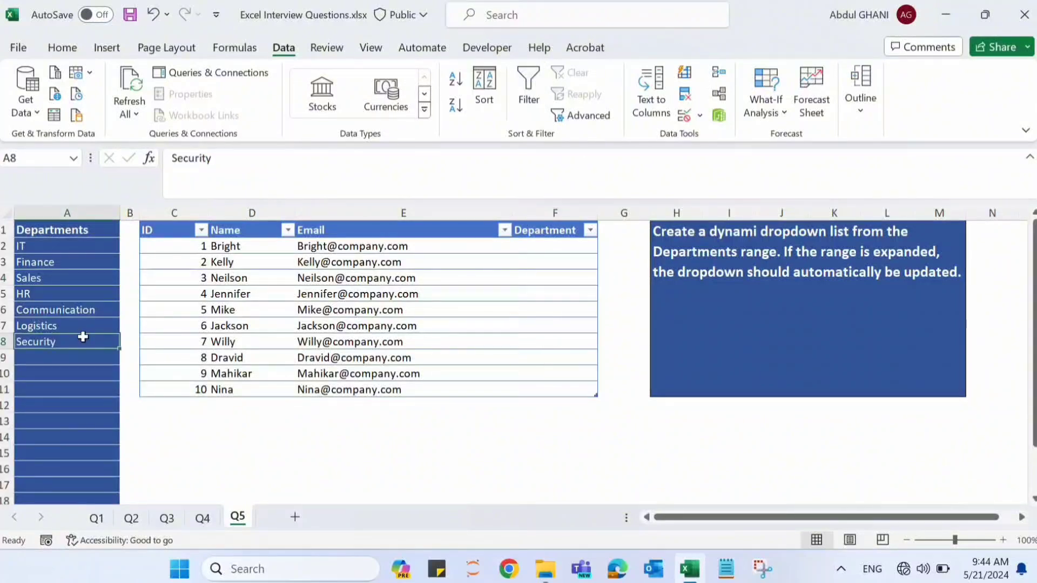